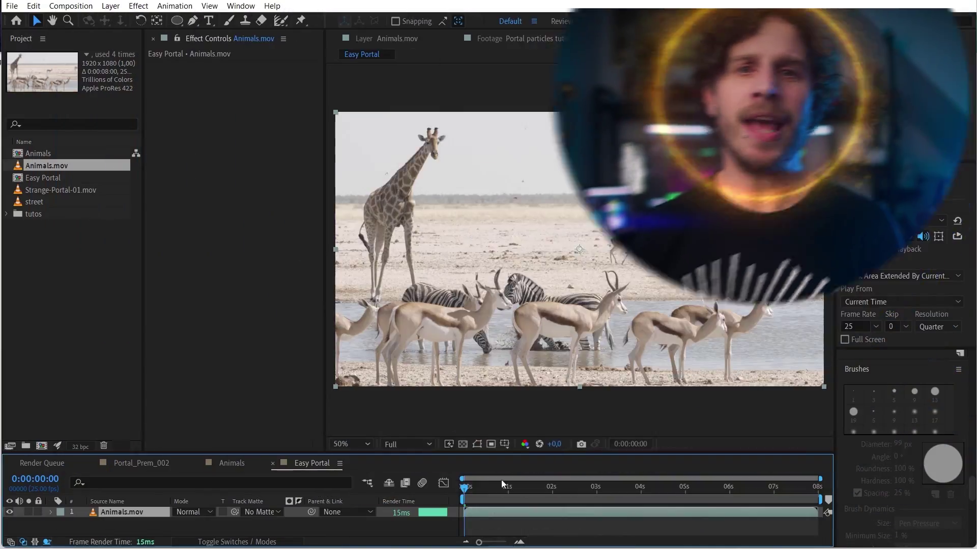
Add the street footage to Easy Portal as the top layer and scrub through it.
left_click_drag(466, 490, 812, 508)
left_click(36, 202)
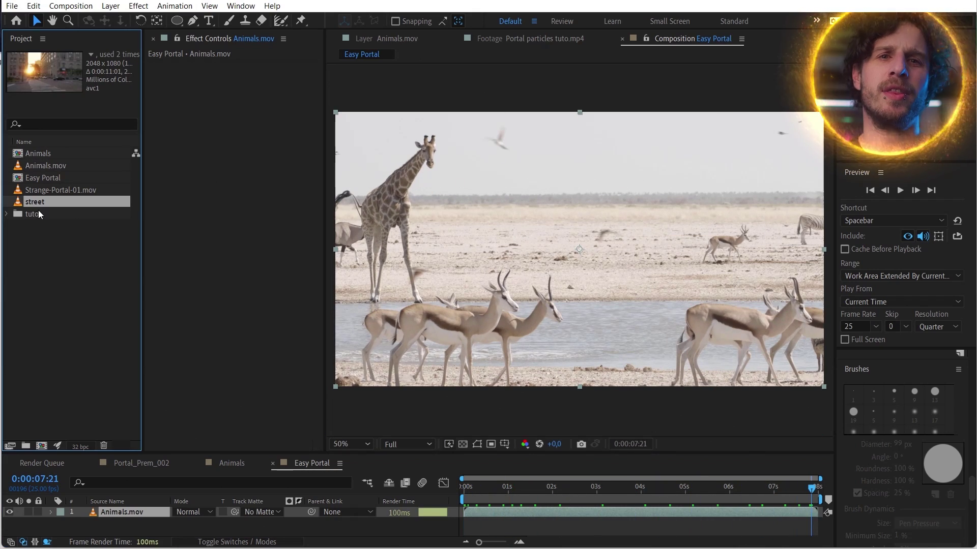
left_click_drag(468, 507, 467, 508)
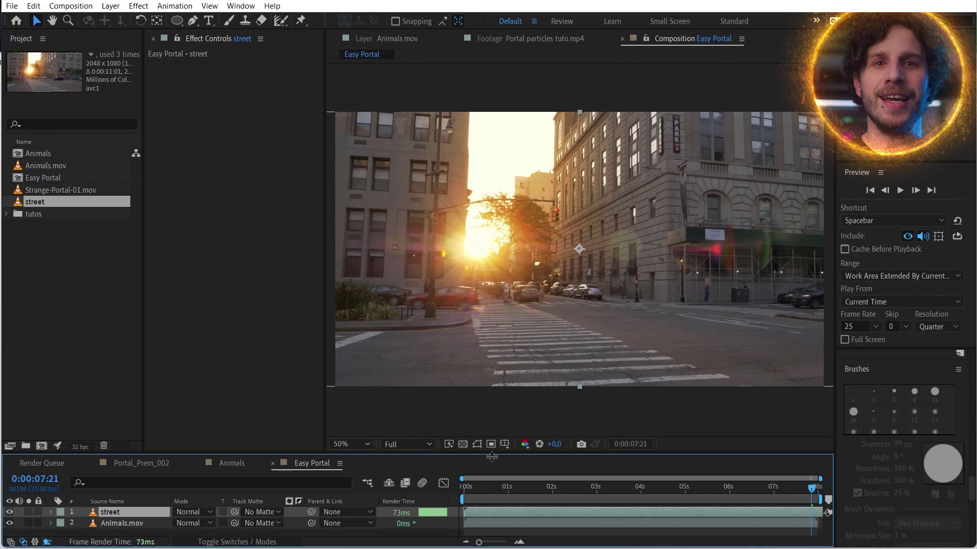
left_click_drag(481, 492, 691, 513)
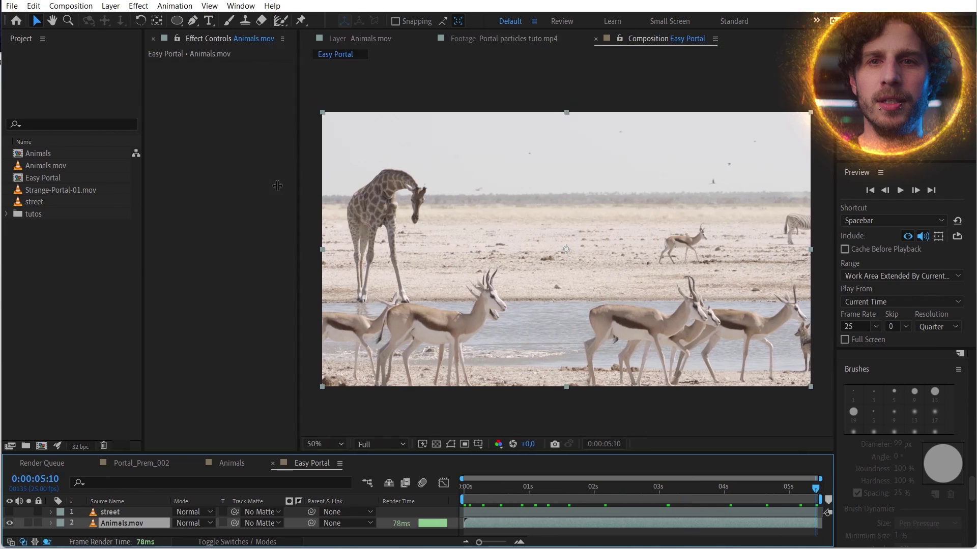
left_click_drag(273, 185, 245, 185)
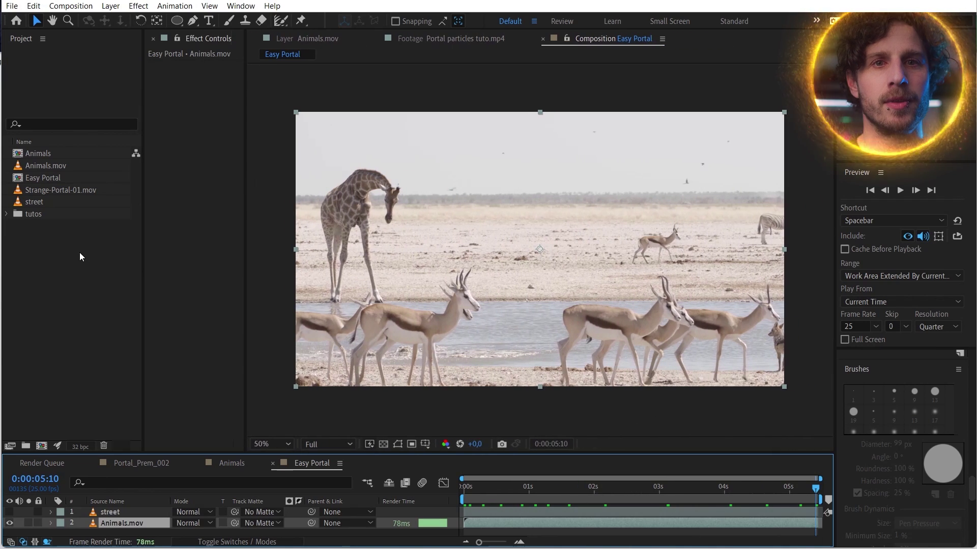
At 2:03, where the Strange-Portal-01 ring is formed, shrink it and move it up.
double_click(42, 193)
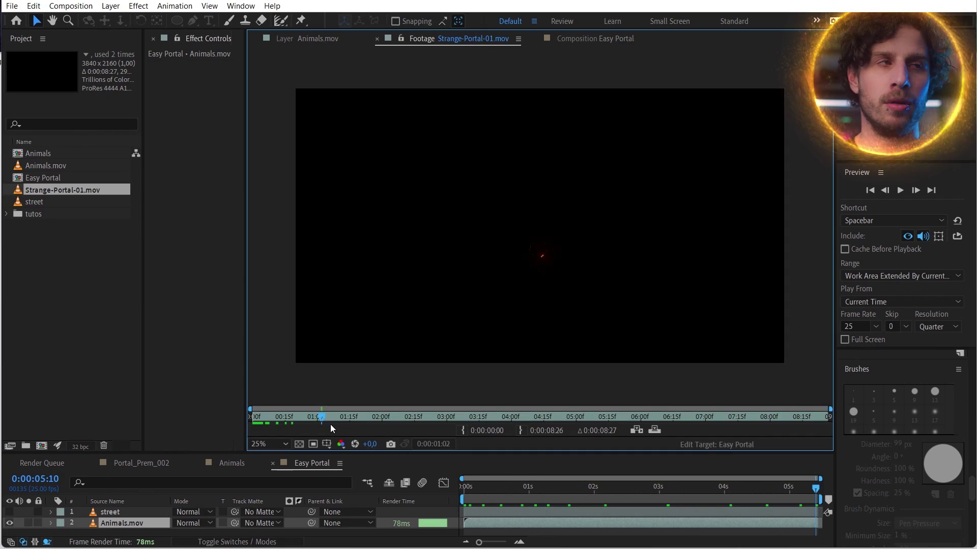
left_click_drag(364, 426, 744, 442)
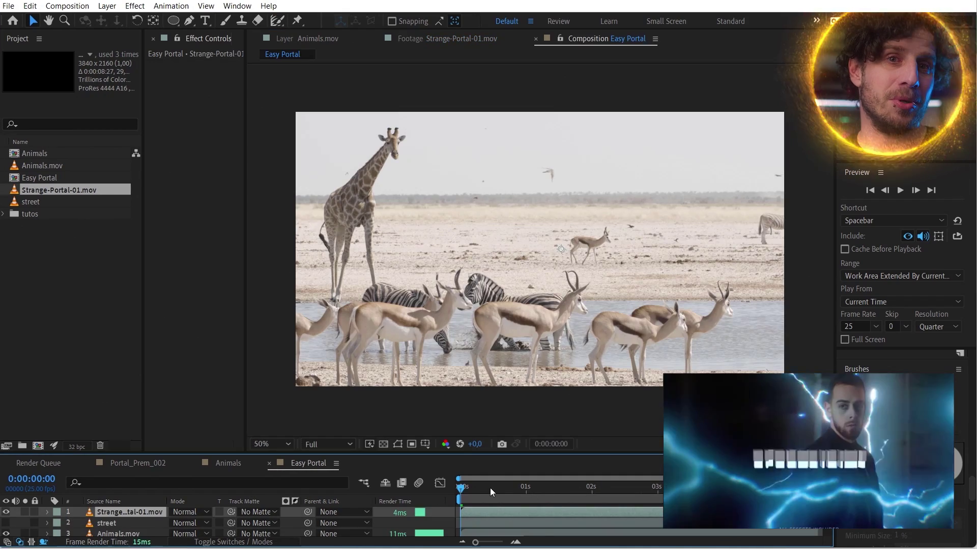
left_click_drag(491, 492, 600, 489)
key("comma")
left_click_drag(768, 151, 716, 234)
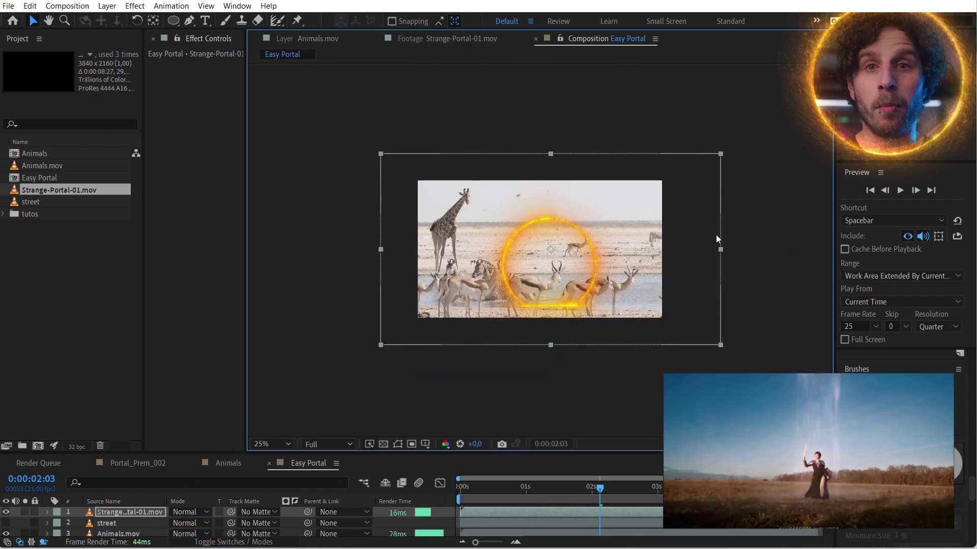
left_click_drag(601, 249, 604, 230)
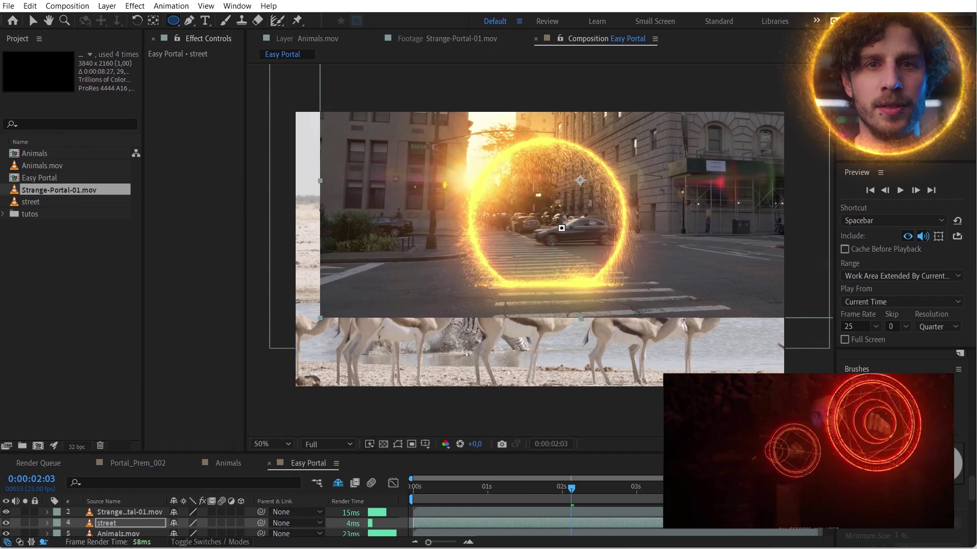
Mask the street layer with an ellipse inside the ring and a rounded rectangle below it.
mouse_move(631, 329)
left_mouse_down()
mouse_move(484, 176)
mouse_move(484, 142)
left_mouse_up()
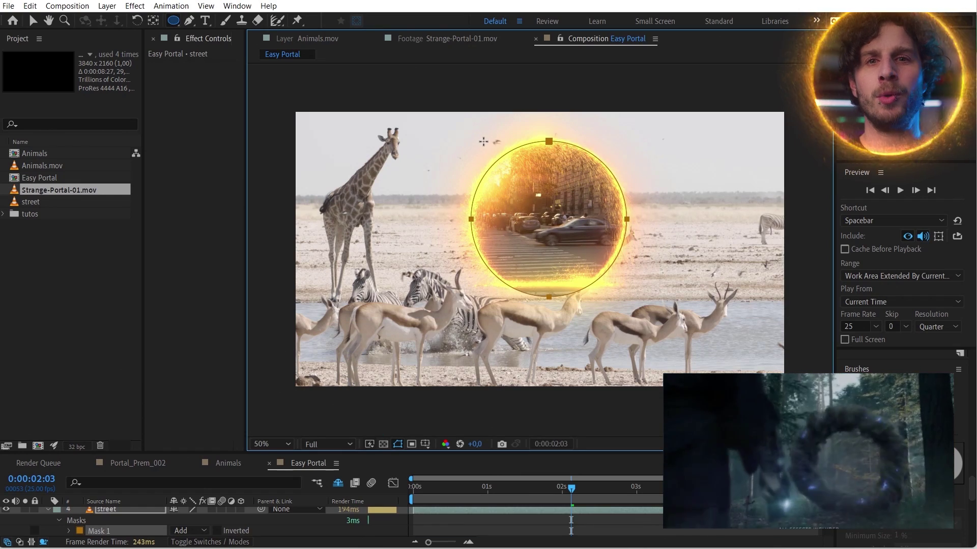
left_click_drag(173, 20, 203, 40)
left_click_drag(474, 284, 638, 316)
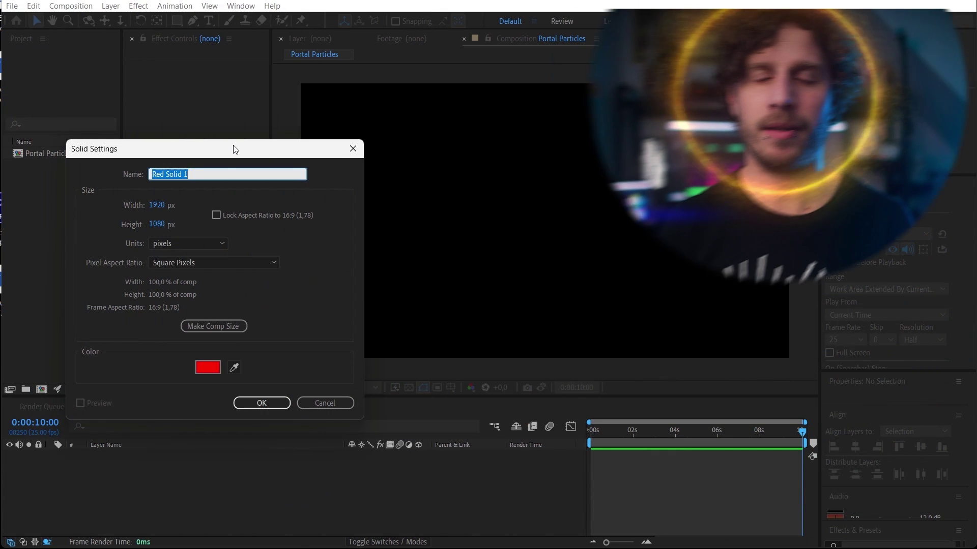
Name the new red solid 'Circle'.
type("Circle")
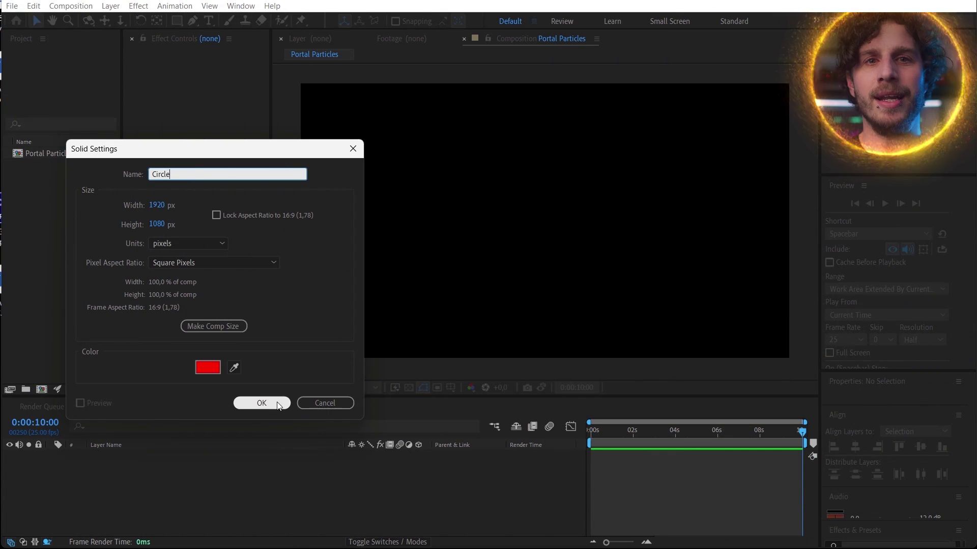
Create the red Circle solid and mask it into a centred circle with an ellipse.
left_click(261, 403)
key("q")
key("q")
key("q")
left_click_drag(544, 221, 468, 174)
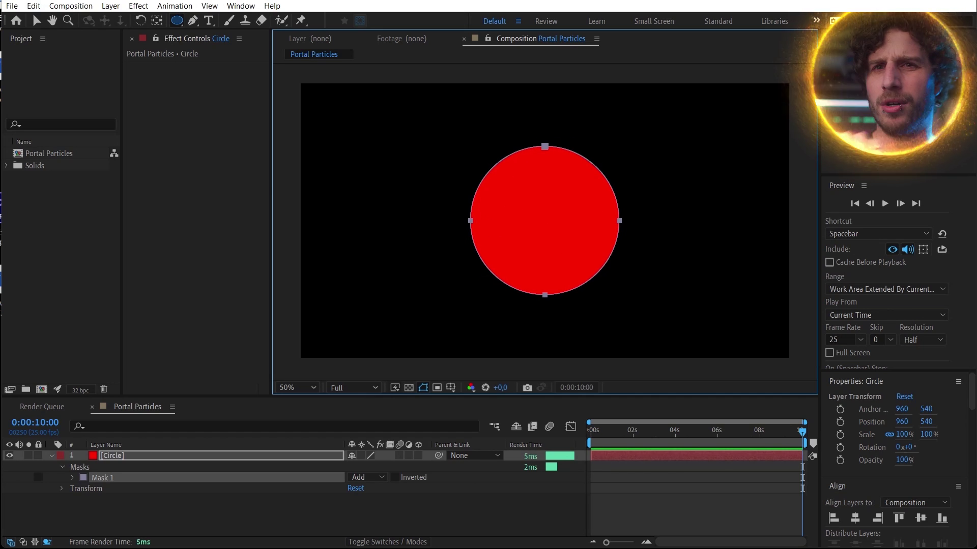
left_click(334, 512)
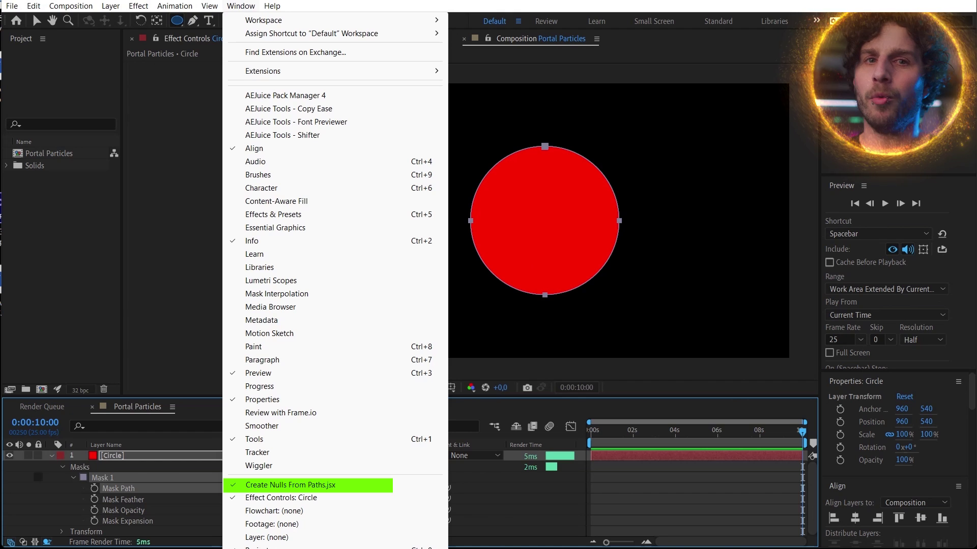
Attach nulls to the circle's mask points, test-distort the shape, then delete the nulls.
left_click(290, 484)
left_click(168, 341)
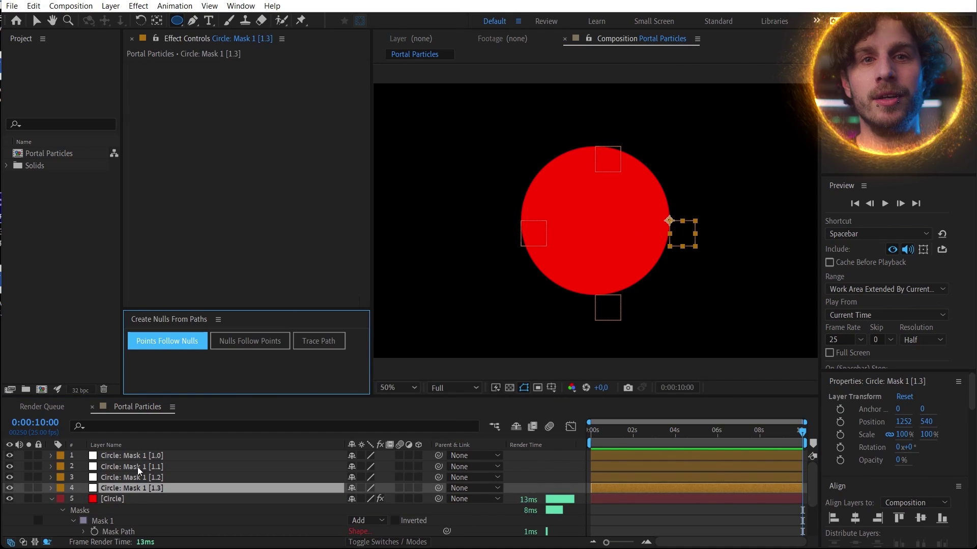
key("v")
left_click(613, 166)
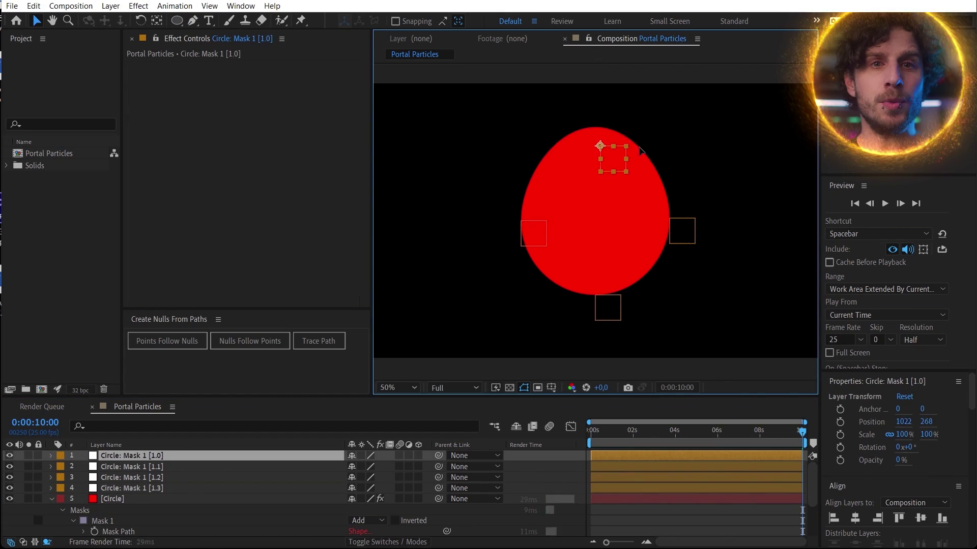
left_click_drag(613, 159, 627, 150)
left_click_drag(534, 233, 506, 241)
left_click_drag(608, 313, 632, 322)
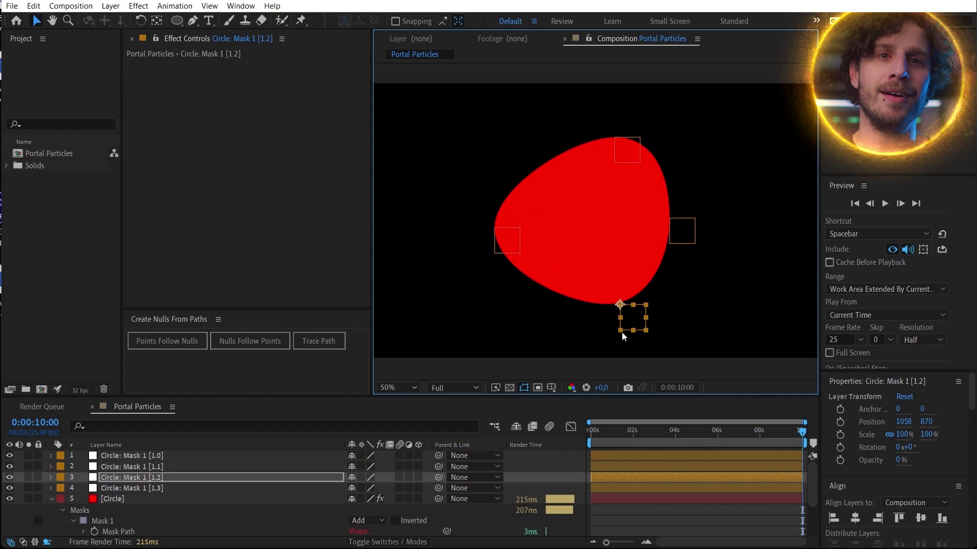
left_click(152, 488)
left_click(151, 456, "shift")
key("Delete")
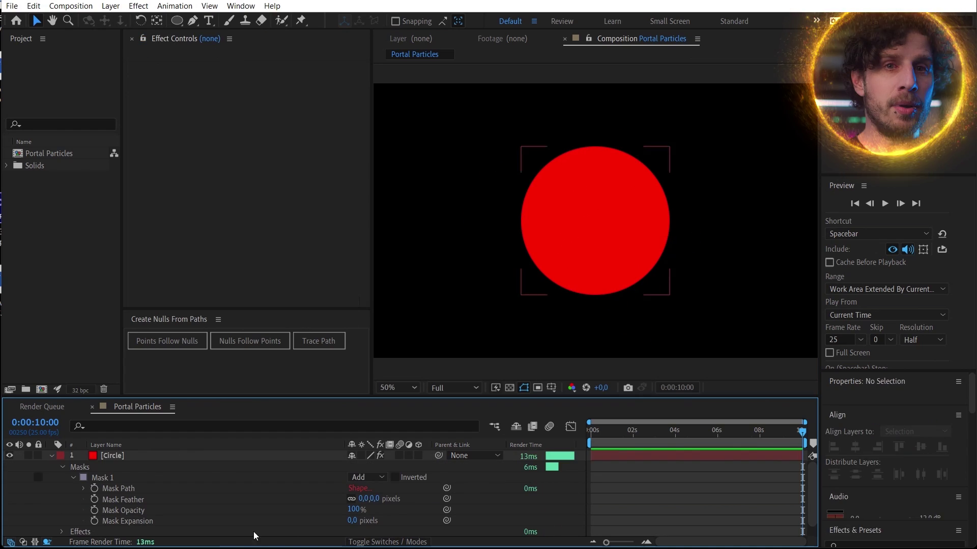
Add a Trace Path null on the circle's mask path and preview it circling the edge.
left_click(331, 346)
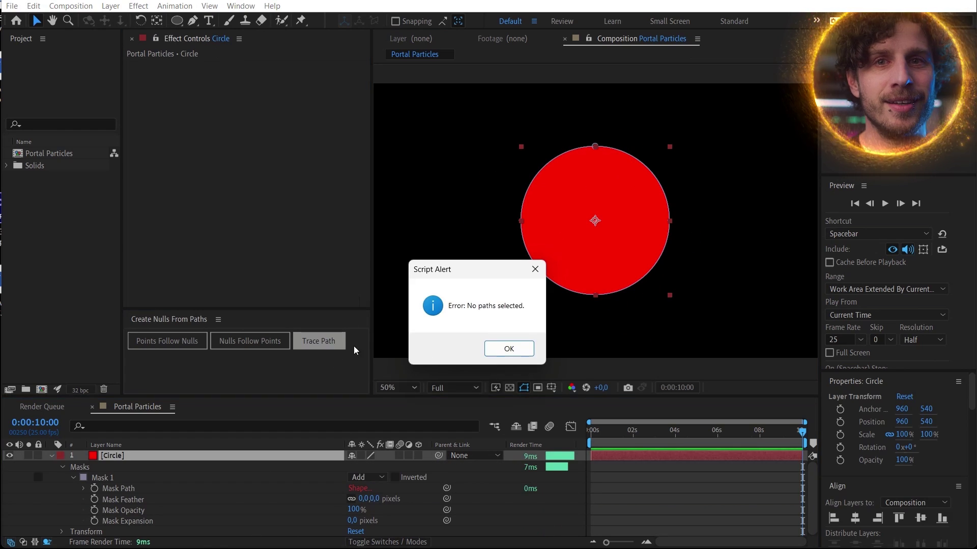
left_click(509, 349)
left_click(121, 489)
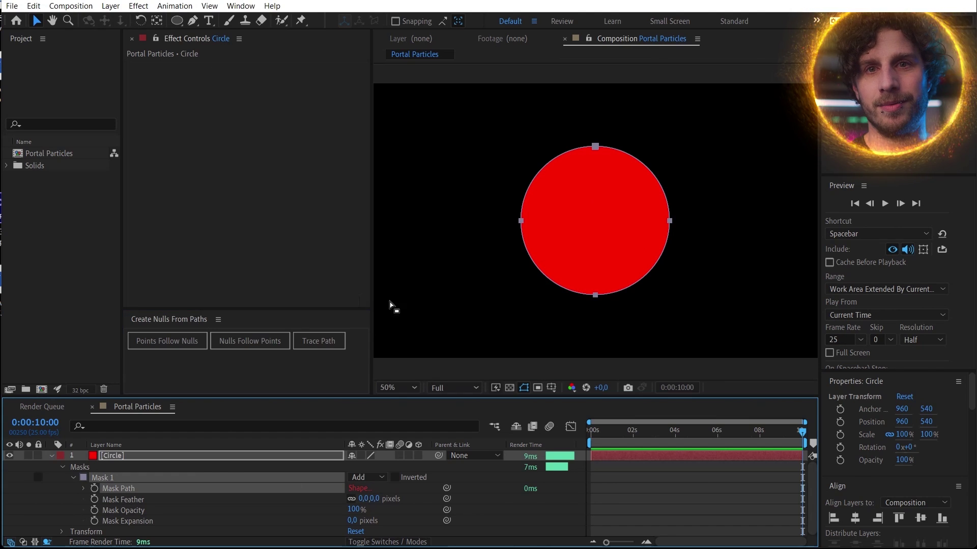
left_click(320, 350)
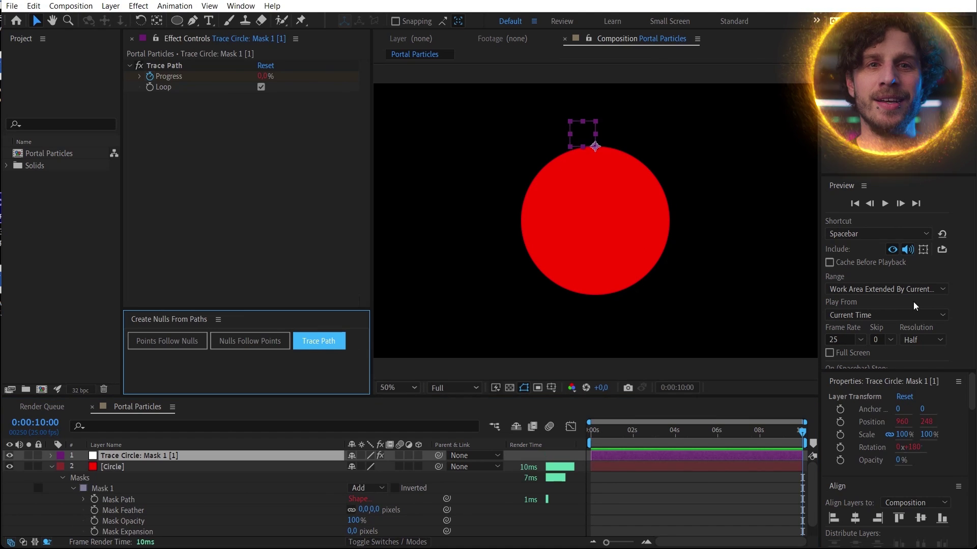
left_click(731, 479)
key("space")
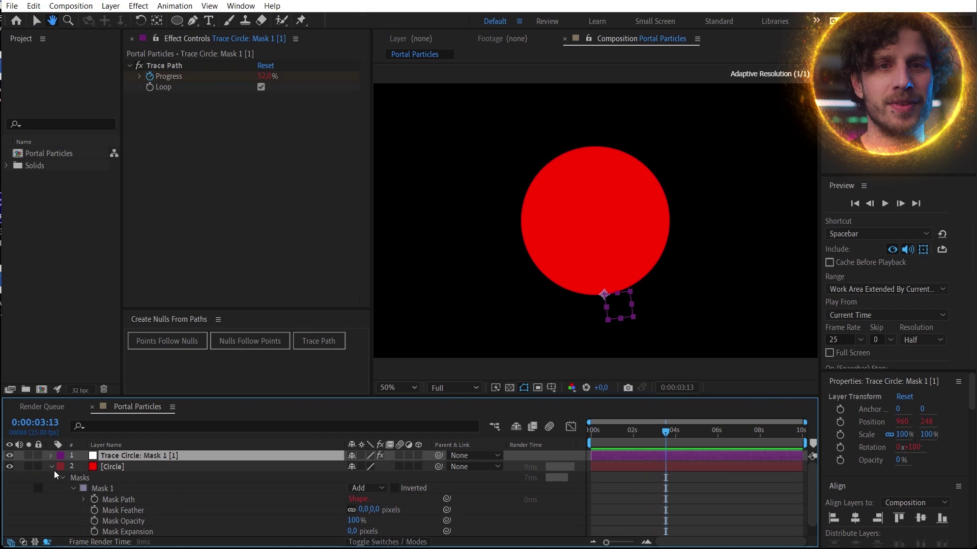
left_click(51, 467)
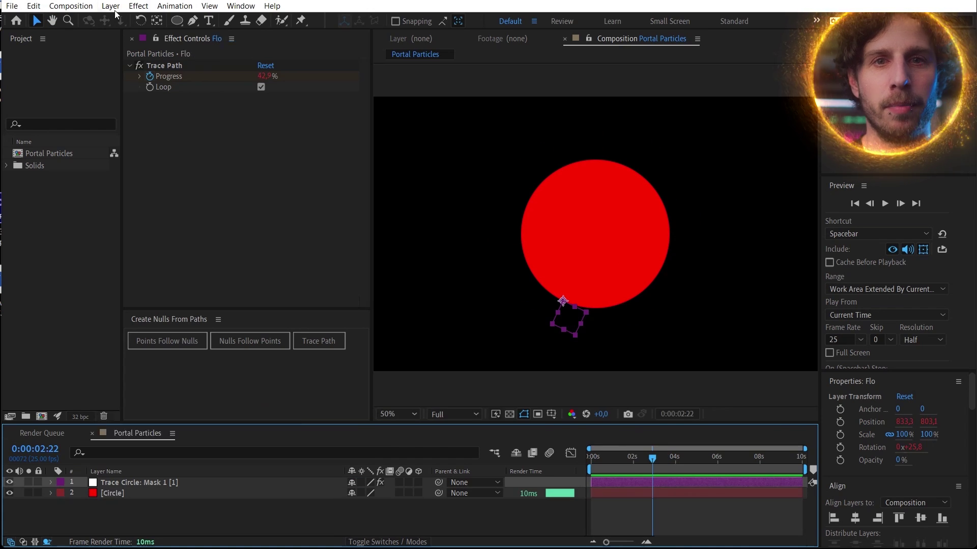
Create a Particles solid and apply CC Particle World to it.
left_click(110, 6)
mouse_move(128, 19)
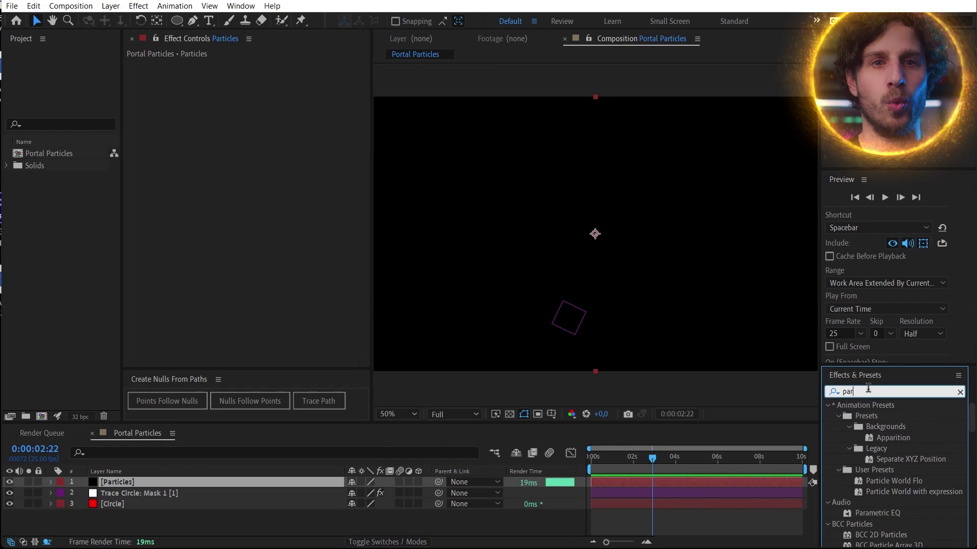
type("e wo")
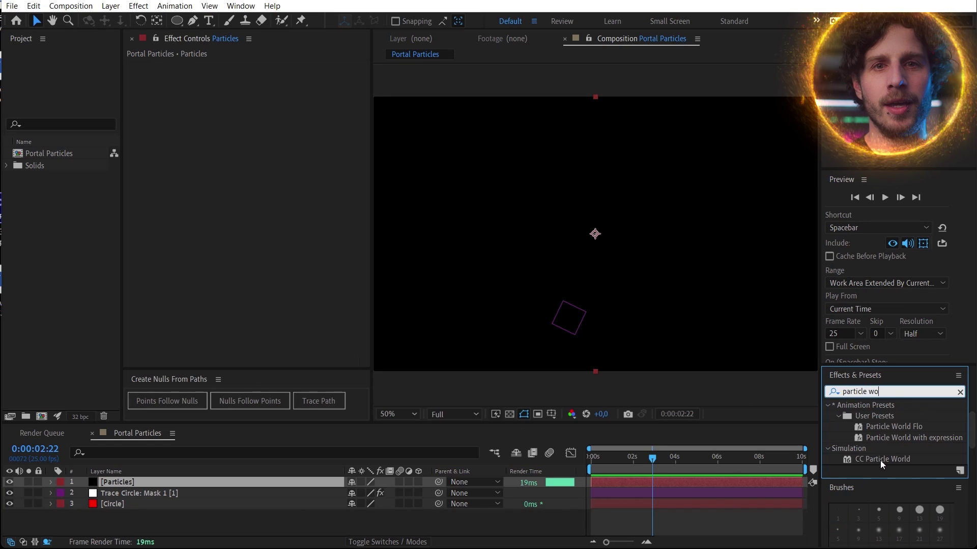
left_click_drag(883, 460, 214, 483)
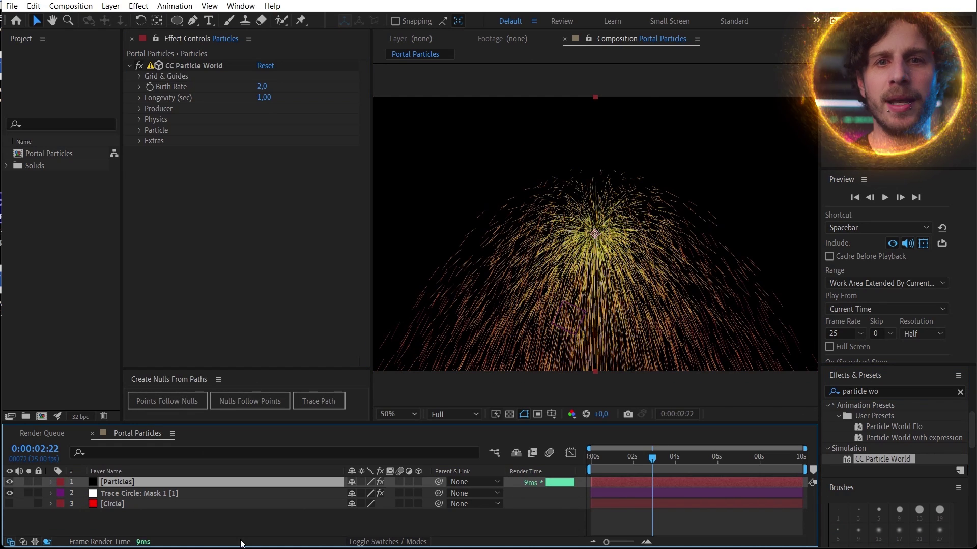
Make the Trace Circle null a 3D layer and preview the particle animation.
left_click(182, 496)
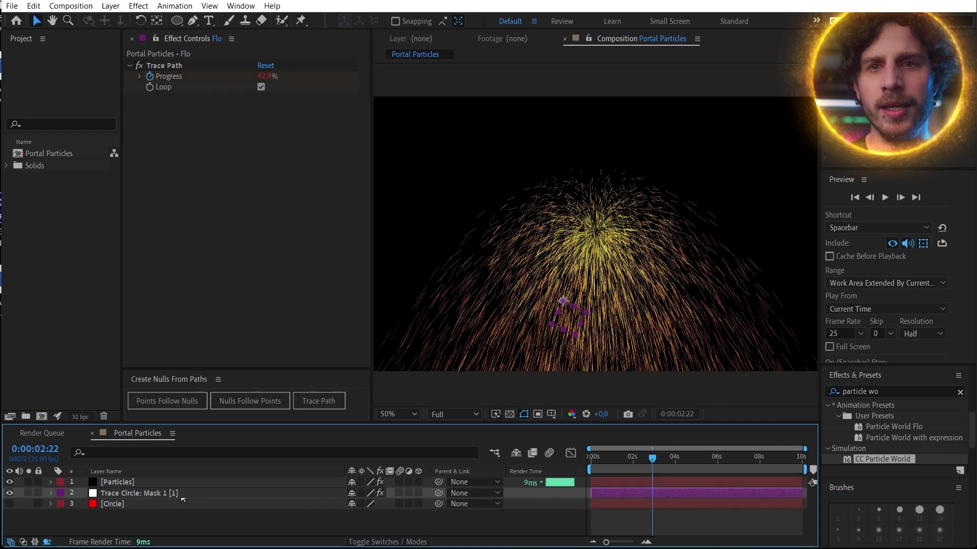
left_click(417, 492)
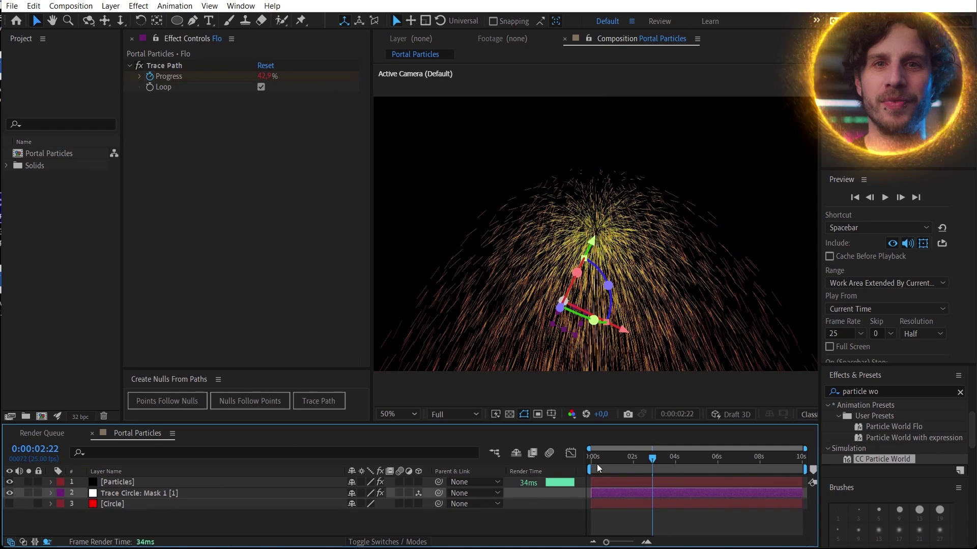
left_click_drag(597, 464, 588, 460)
key("space")
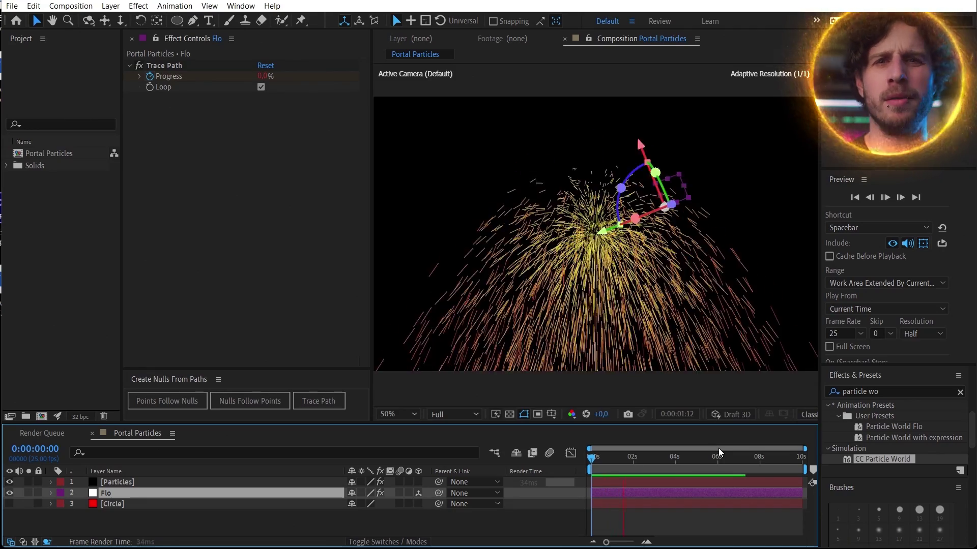
key("space")
Reveal the Producer settings and nudge the emitter's Position X slightly off centre.
left_click(131, 508)
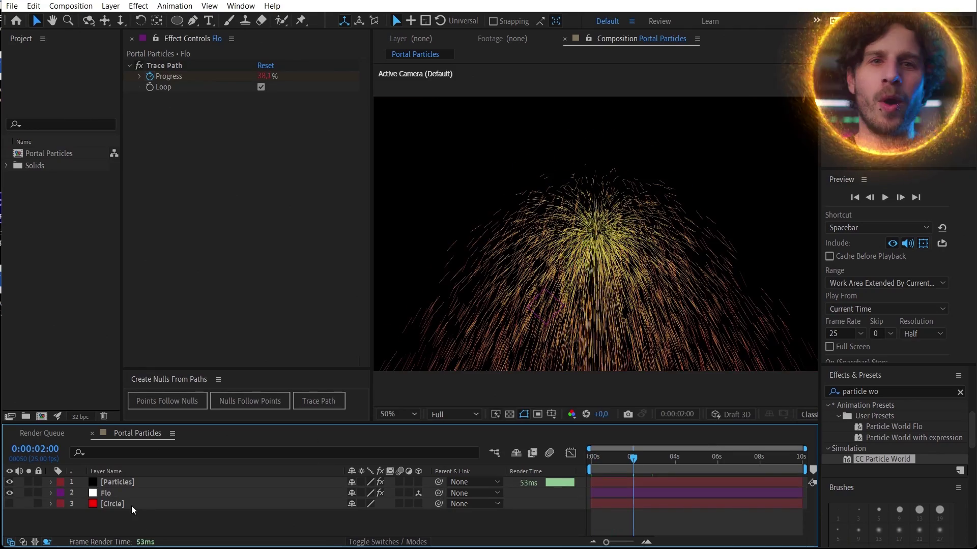
left_click(126, 483)
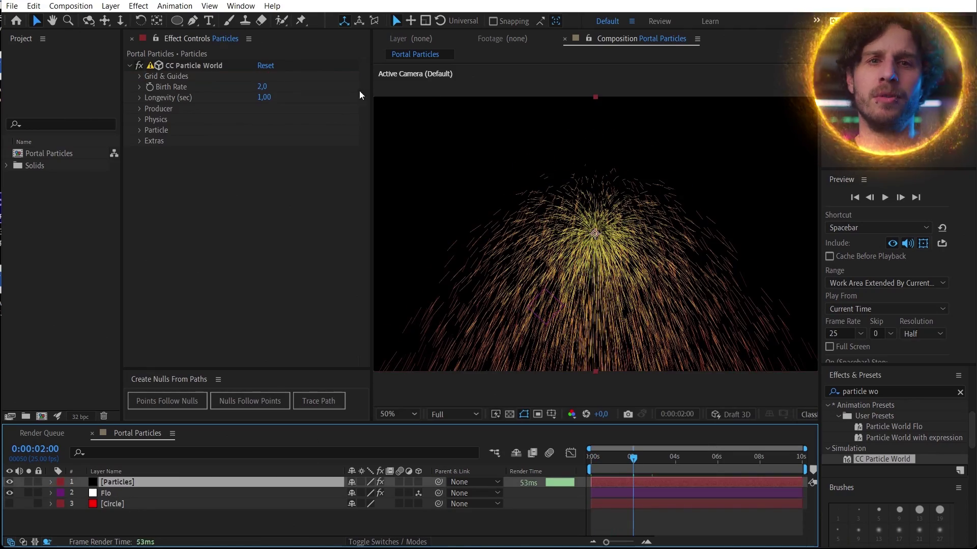
left_click(139, 109)
mouse_move(266, 124)
left_mouse_down()
mouse_move(256, 125)
mouse_move(273, 128)
mouse_move(264, 130)
mouse_move(275, 147)
mouse_move(266, 144)
left_mouse_up()
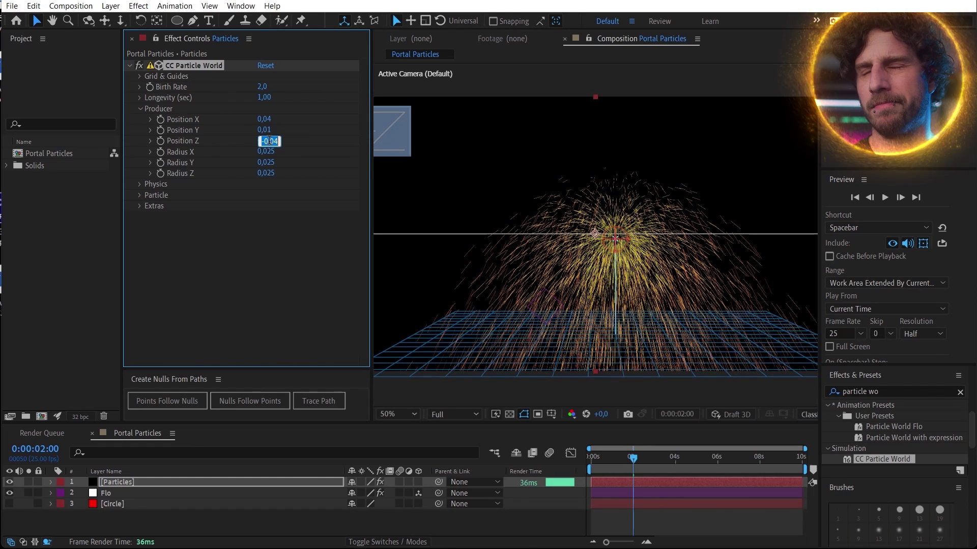
Enter 0 for the producer's Position Z, Y and X.
type("0")
key("Return")
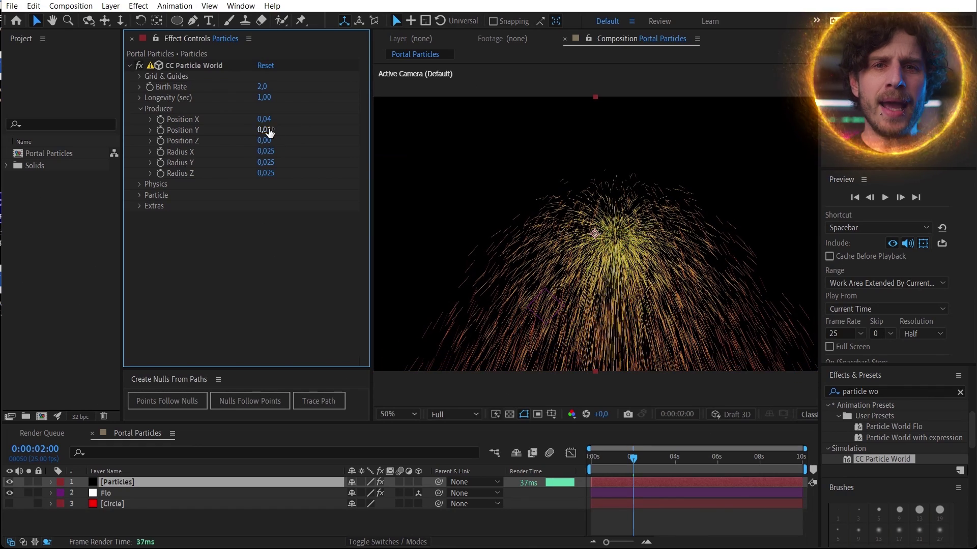
type("0")
key("Return")
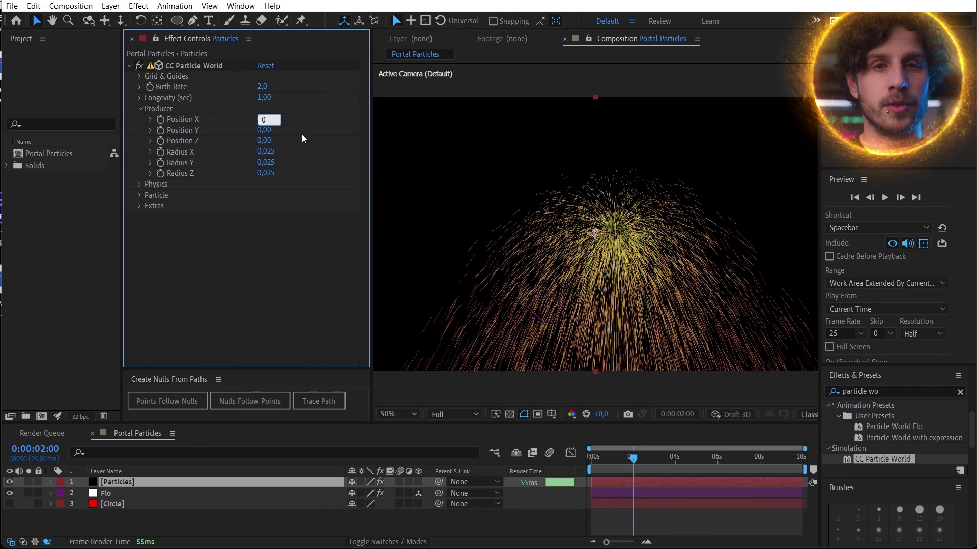
key("Return")
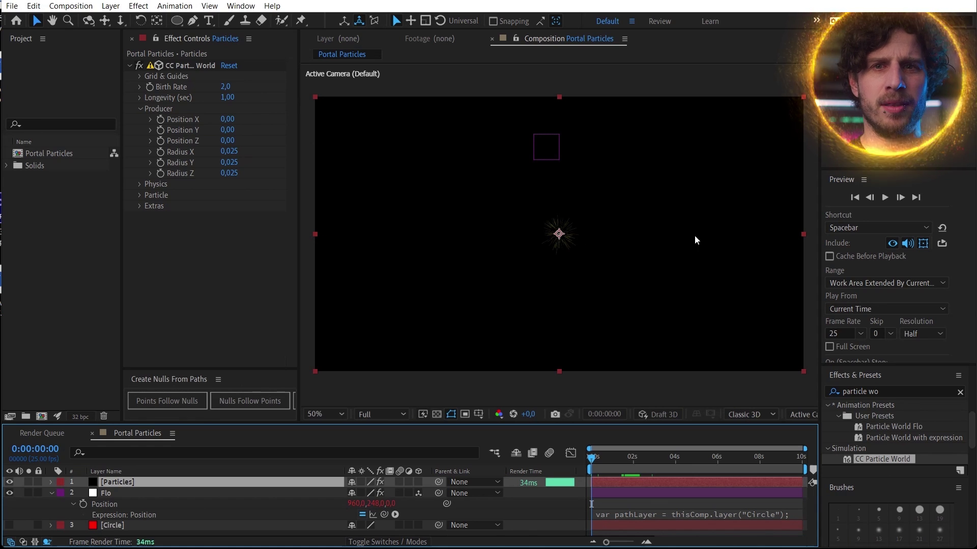
Slide the producer's Position X to 0.52.
left_click(147, 120)
left_click(150, 120)
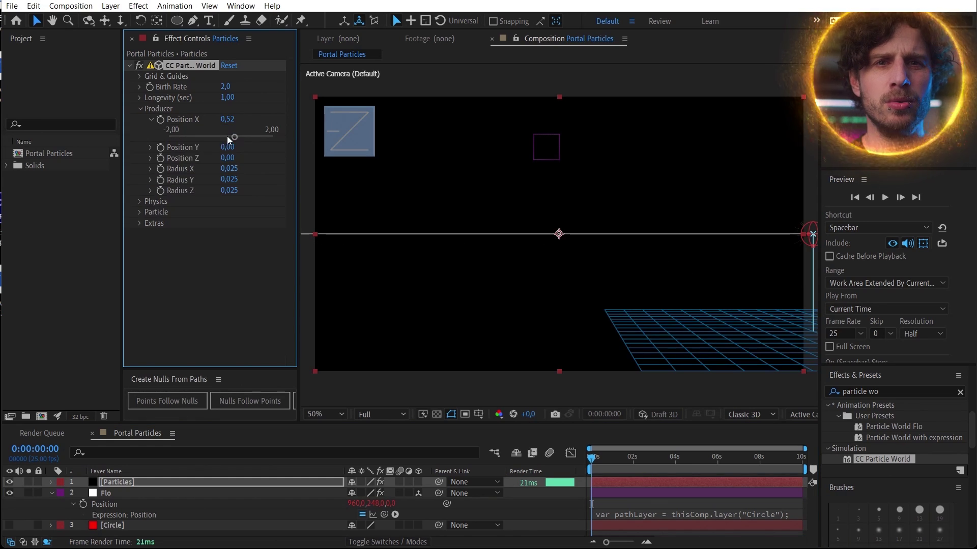
mouse_move(236, 136)
left_mouse_down()
mouse_move(281, 140)
mouse_move(166, 141)
mouse_move(230, 141)
left_mouse_up()
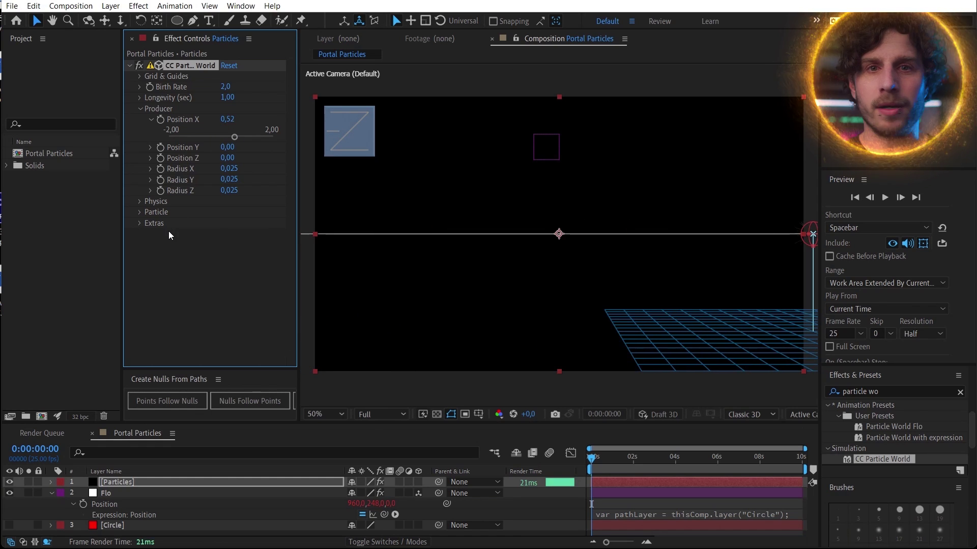
left_click(51, 493)
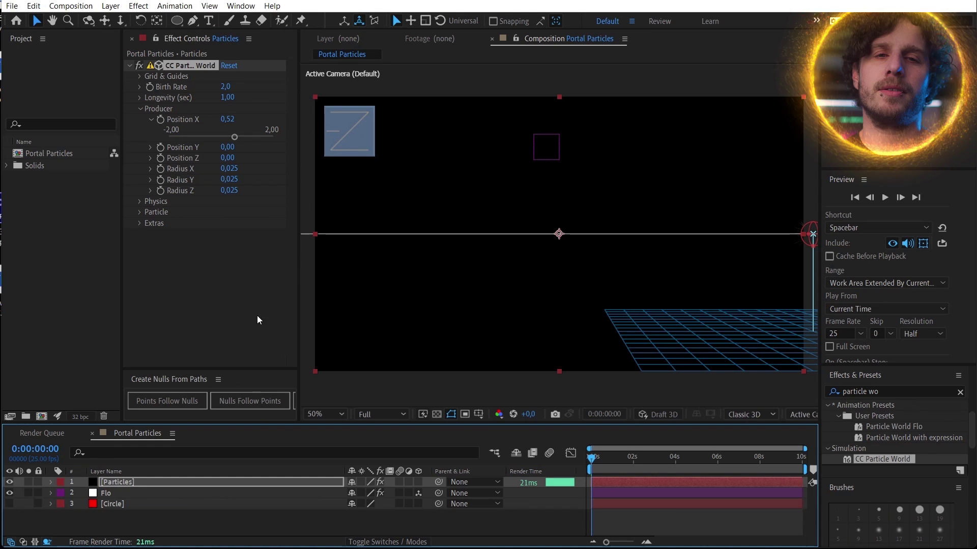
Paste the Position X line from Expression.txt as the producer's Position X expression.
key("alt+Tab")
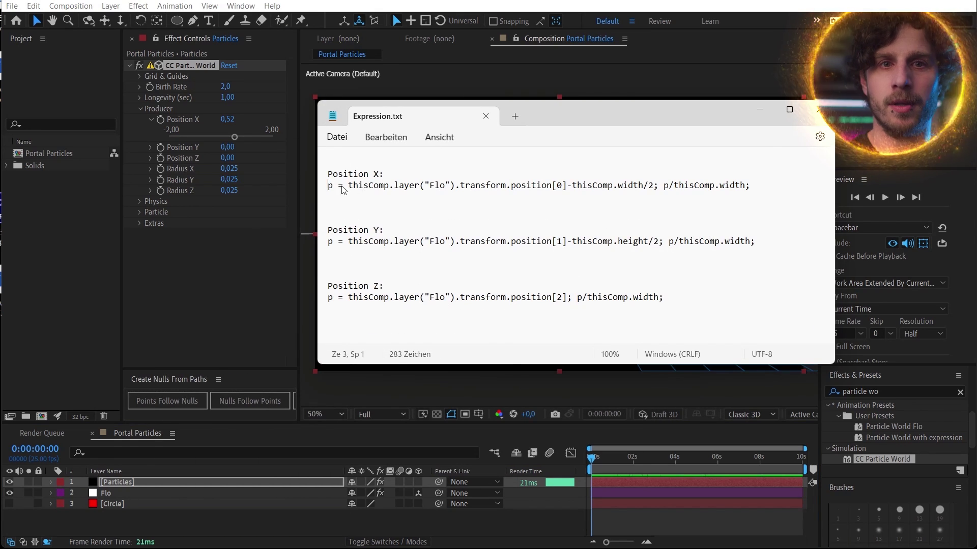
left_click_drag(328, 186, 755, 198)
key("ctrl+c")
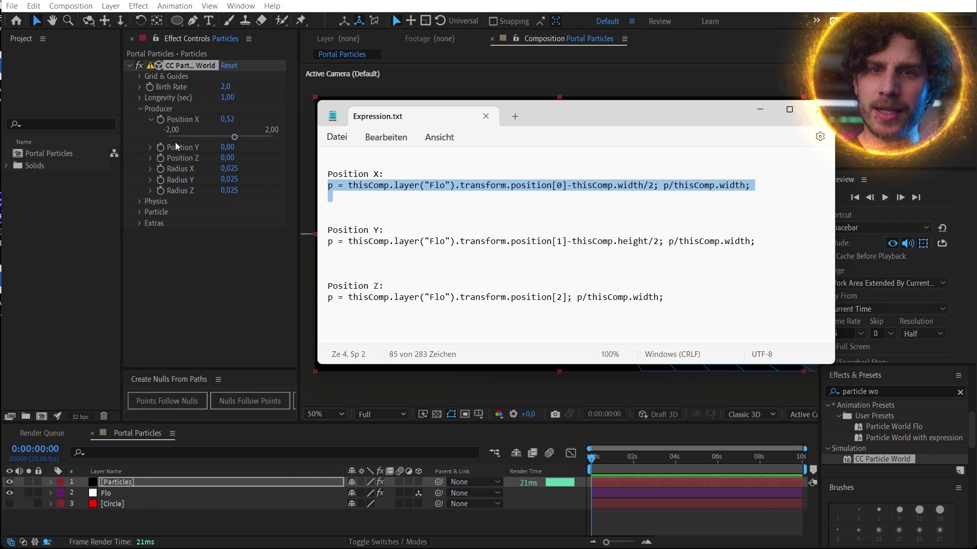
left_click(160, 120, "alt")
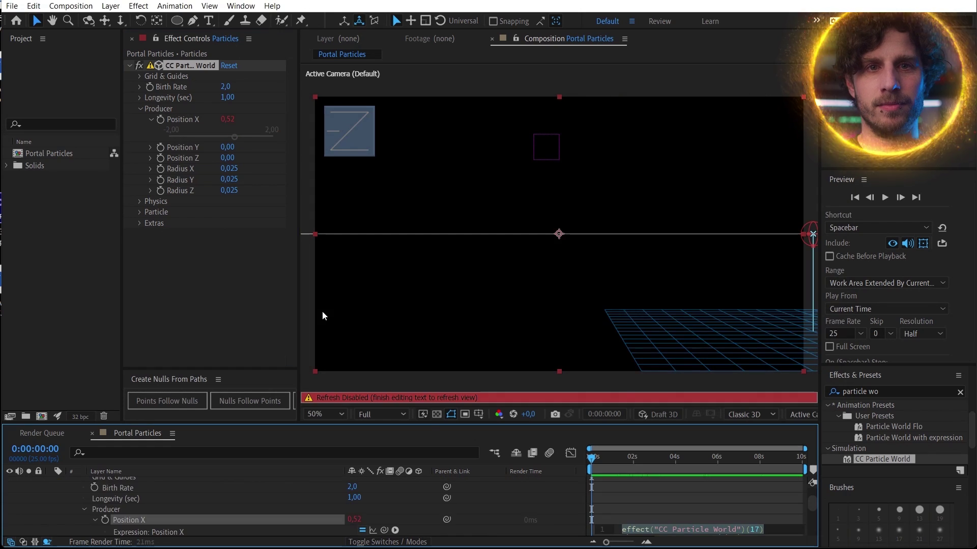
key("ctrl+v")
left_click(444, 429)
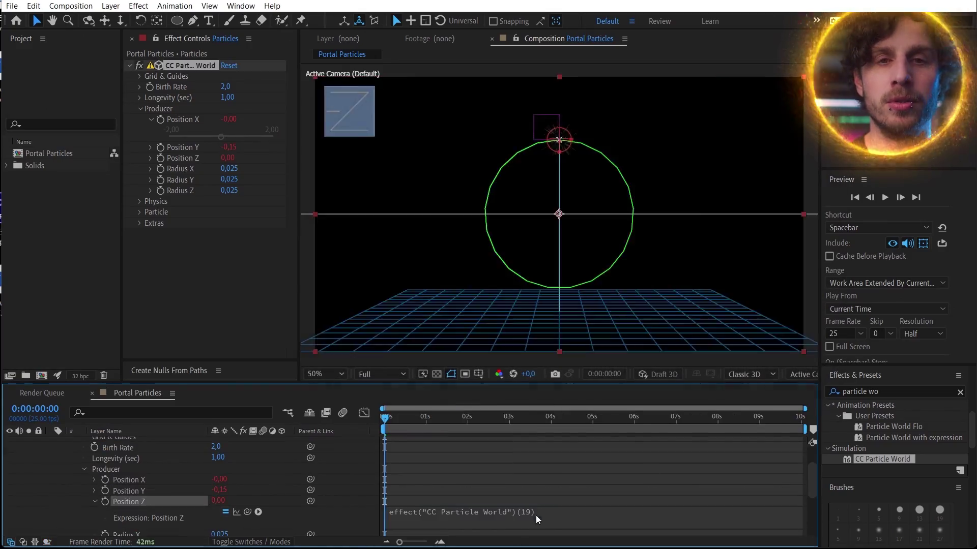
key("space")
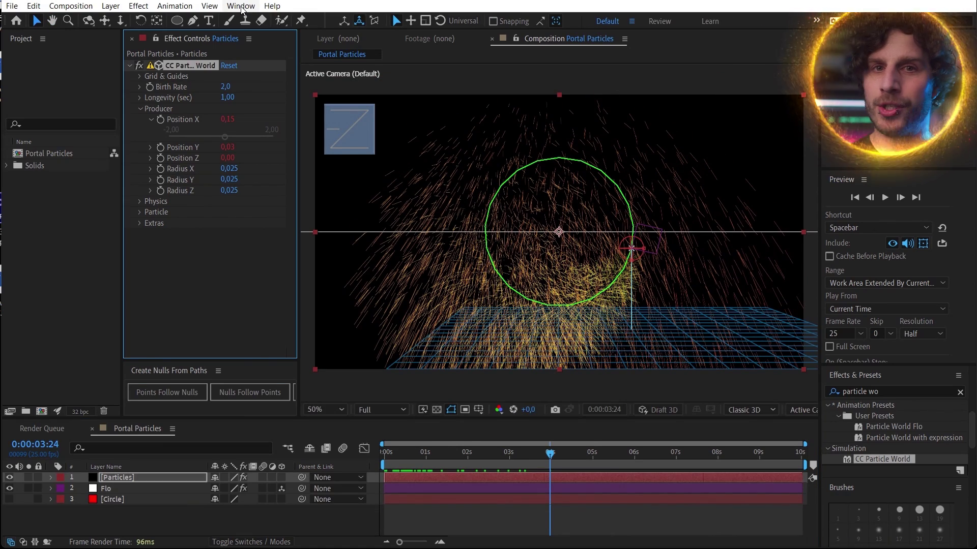
Save the particle effect as the animation preset 'Flo Preset'.
left_click(173, 7)
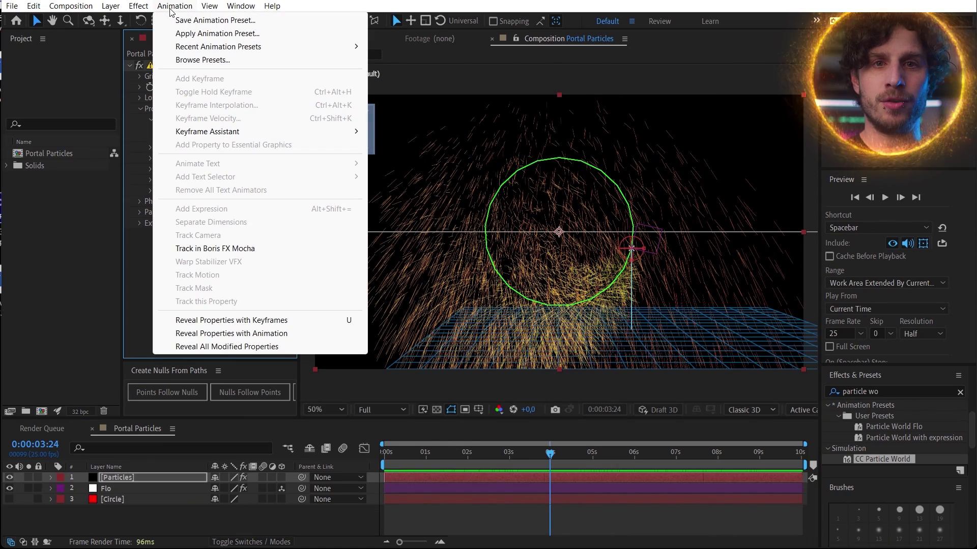
left_click(216, 20)
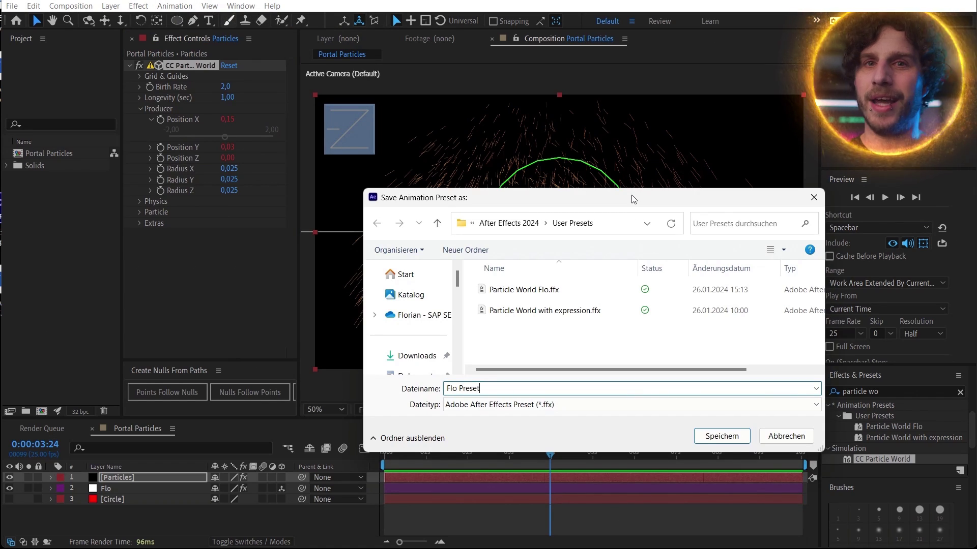
left_click(734, 438)
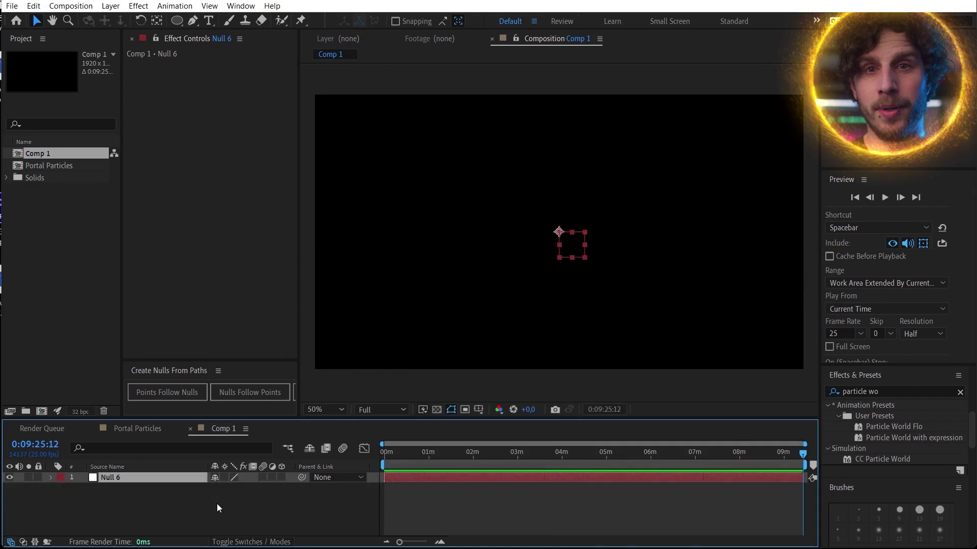
Rename the new null layer to 'Flo'.
key("Return")
type("Flo")
key("Return")
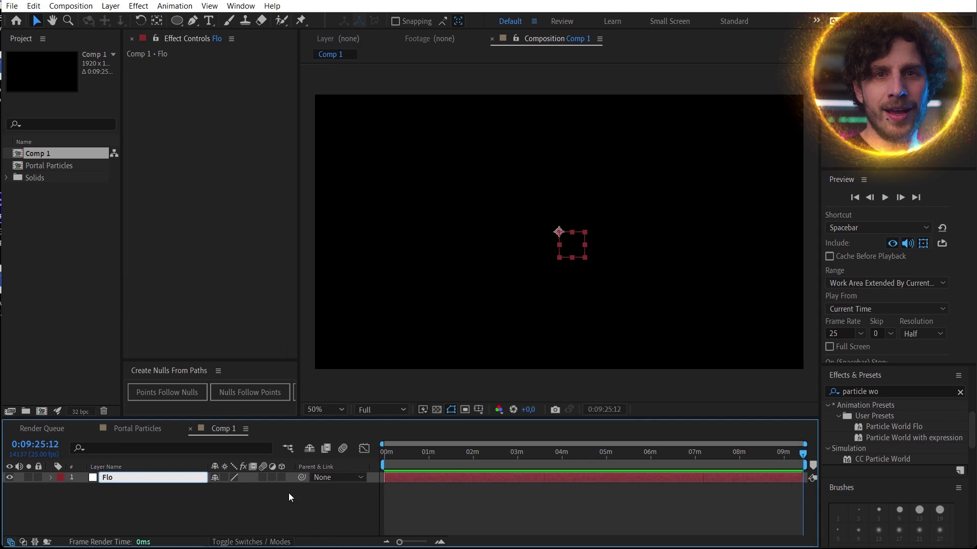
left_click(288, 493)
Apply Flo Preset to the black solid and move the Flo null right to test it.
double_click(898, 427)
left_click(889, 393)
type("Flo Pre")
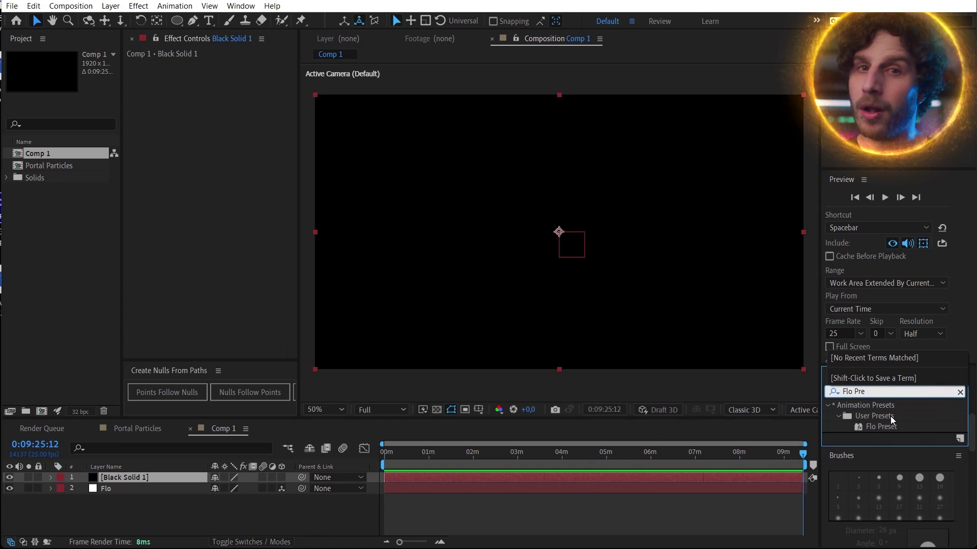
double_click(881, 427)
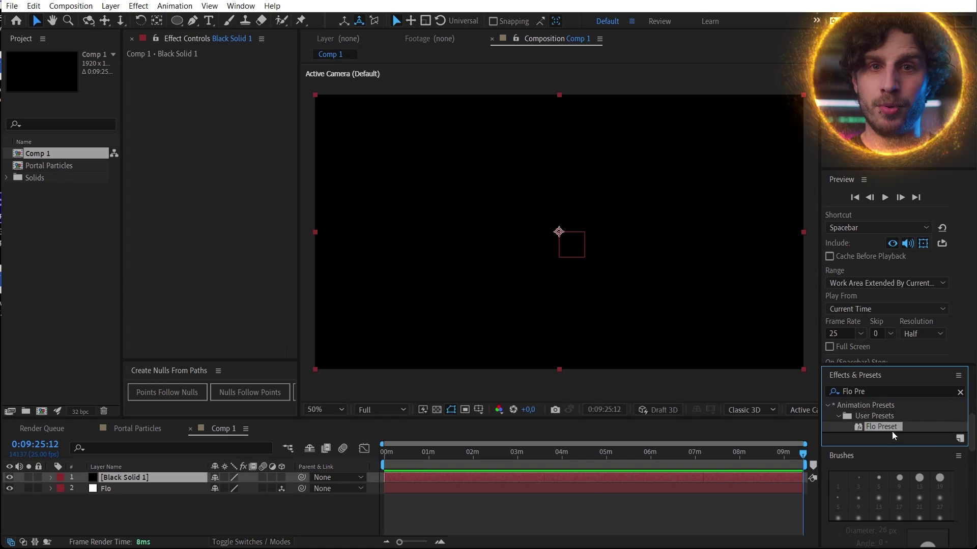
left_click(559, 232)
left_click_drag(590, 232, 622, 196)
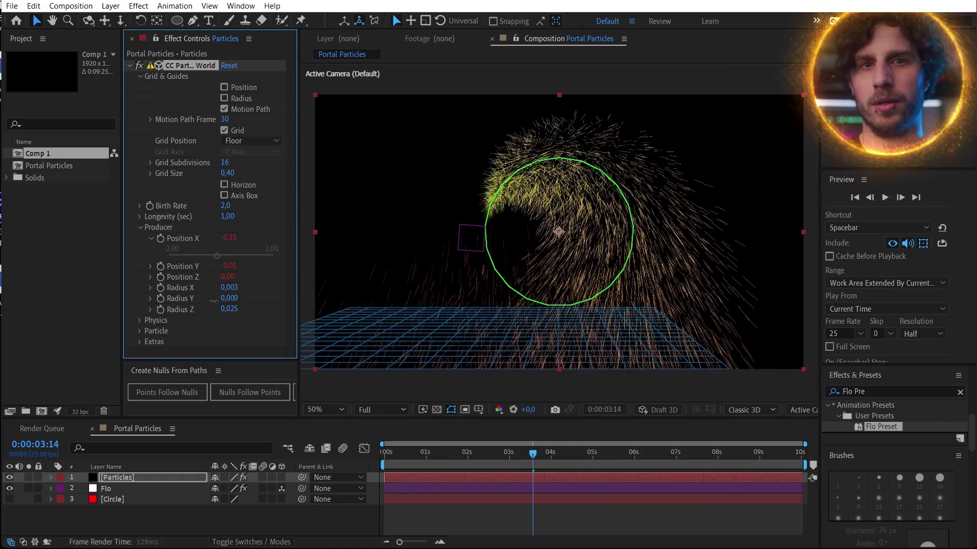
Lower the particle Floor Position, set Floor Action to Bounce, and preview from the start.
left_click(140, 227)
left_click(140, 238)
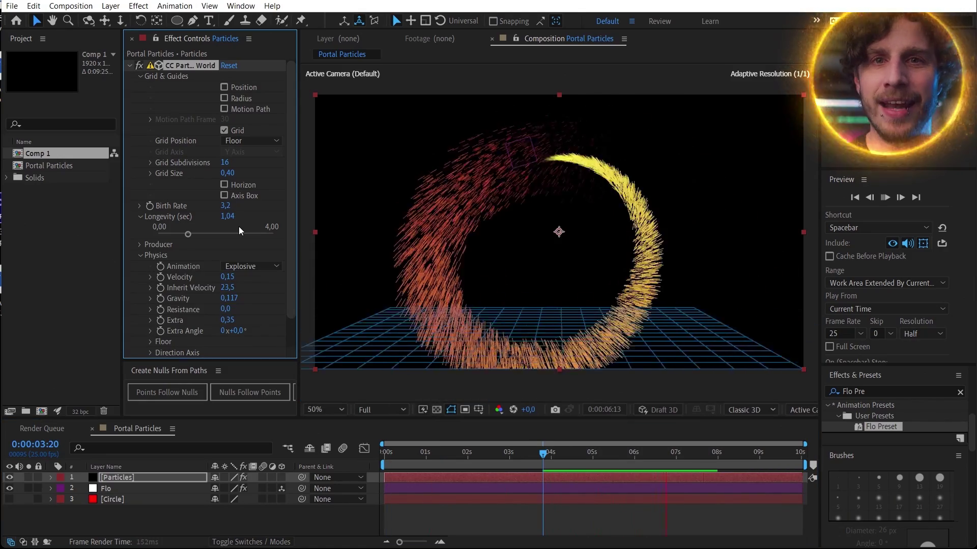
left_click(141, 216)
left_click(150, 309)
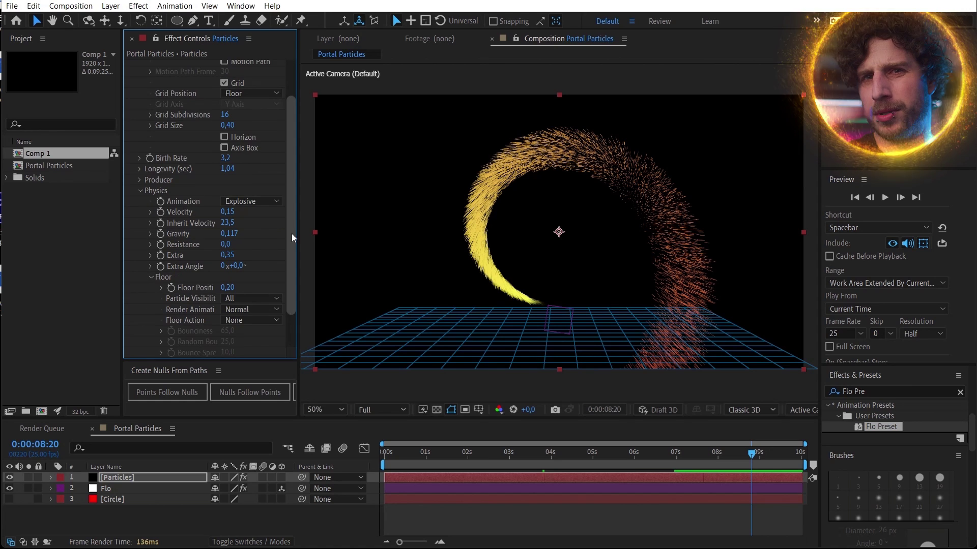
scroll(292, 234, "down", 3)
left_click_drag(228, 252, 184, 264)
left_click(238, 287)
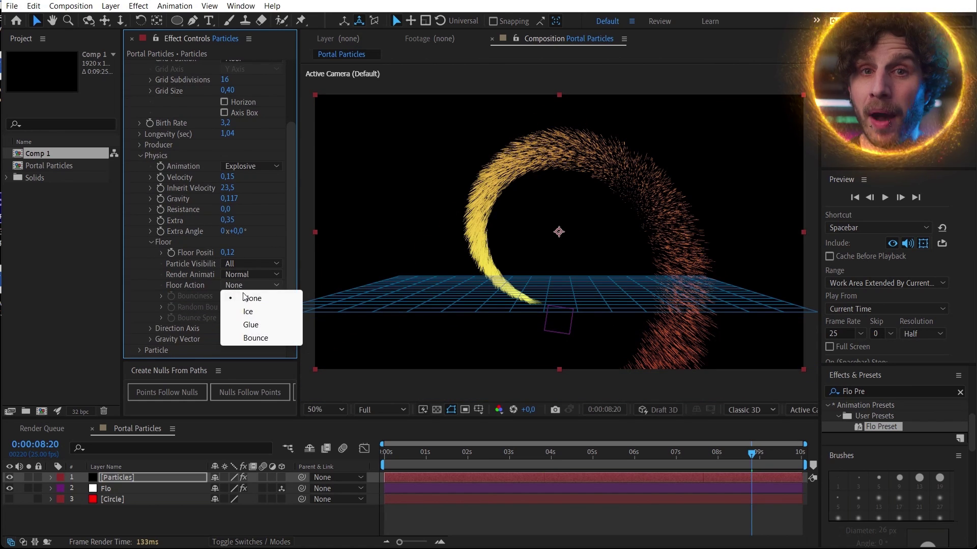
left_click(257, 339)
key("Home")
key("space")
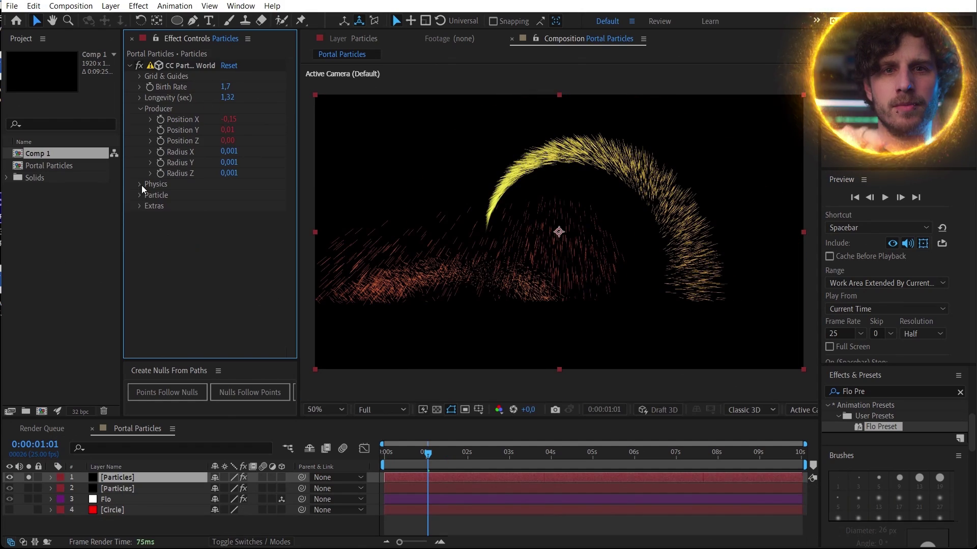
Set the particle Velocity and Gravity to 0.
left_click(227, 205)
type("0")
key("Return")
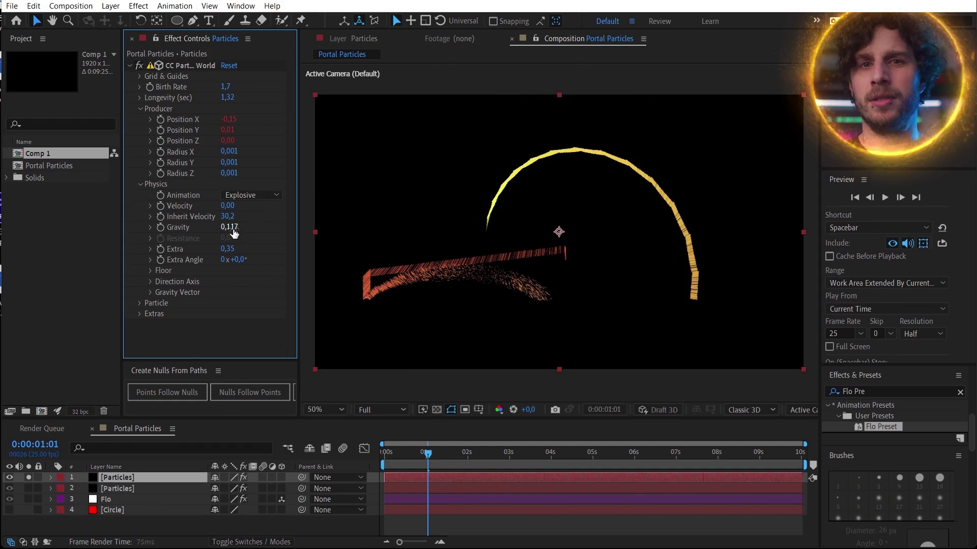
type("0")
key("Return")
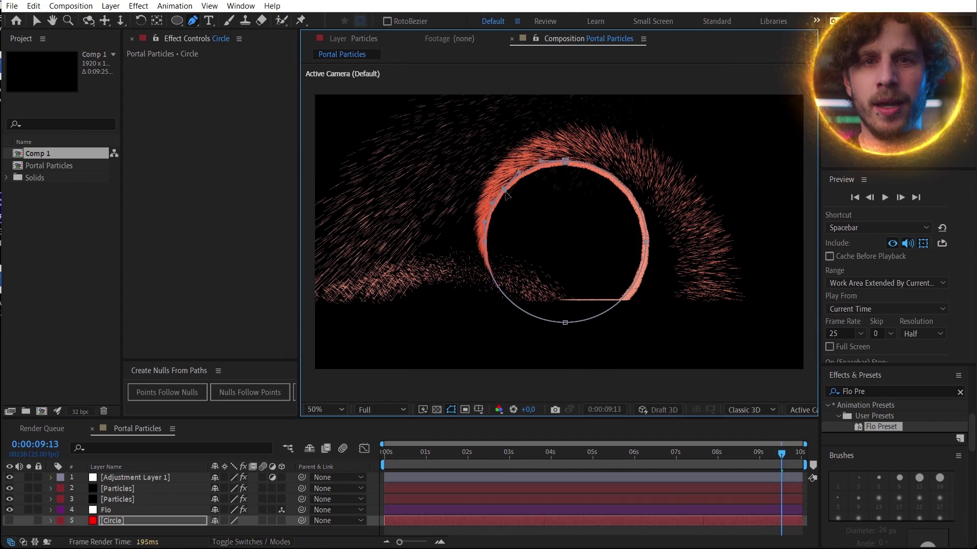
Reshape a Circle path vertex and its curve handles, then preview from the start.
left_click_drag(507, 184, 630, 195)
left_click_drag(626, 275, 574, 274)
key("Home")
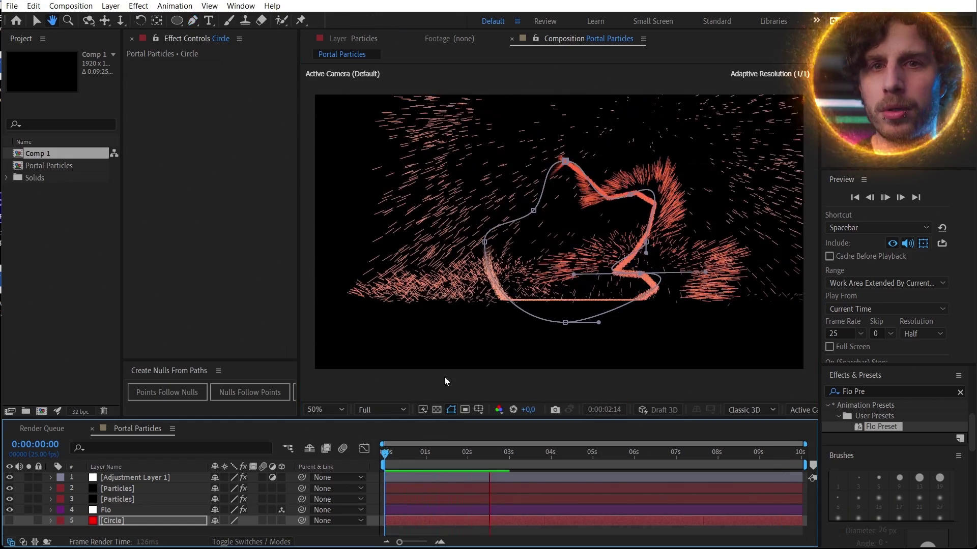
left_click(413, 450)
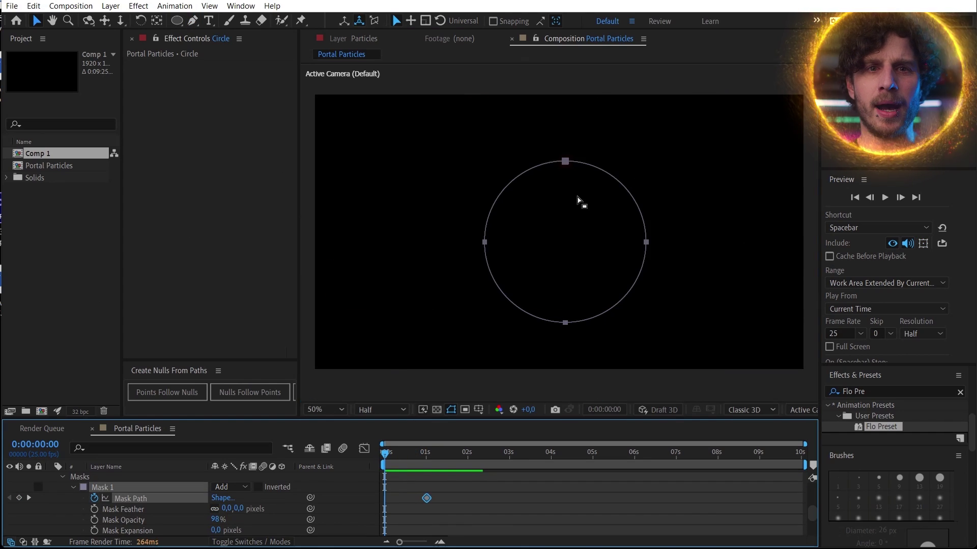
Free-transform the circle mask and preview the particle animation from the first frame.
key("ctrl+t")
key("Home")
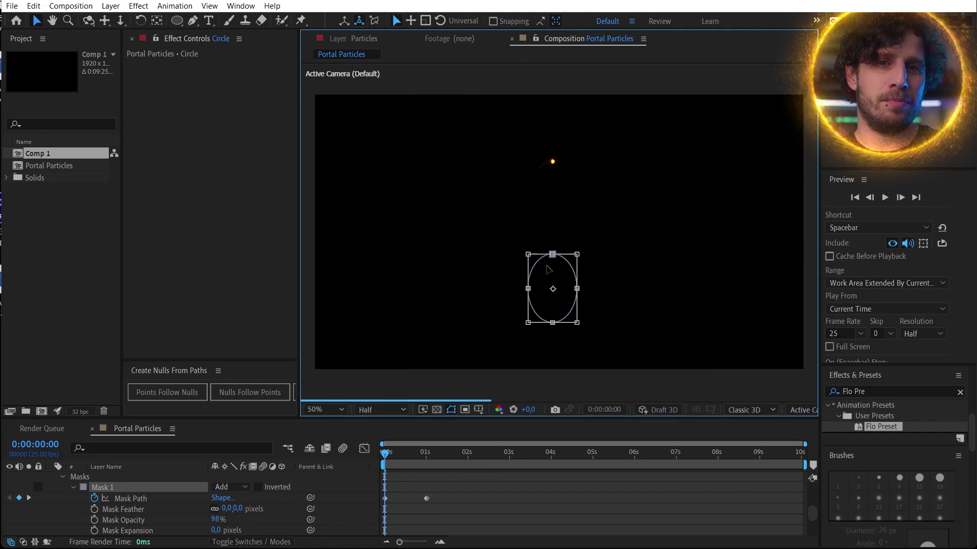
key("space")
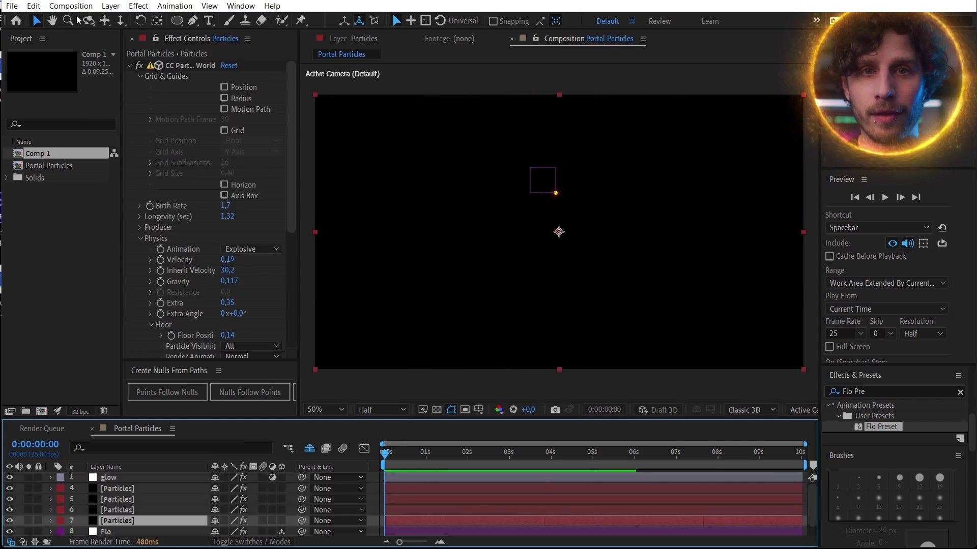
left_click(76, 7)
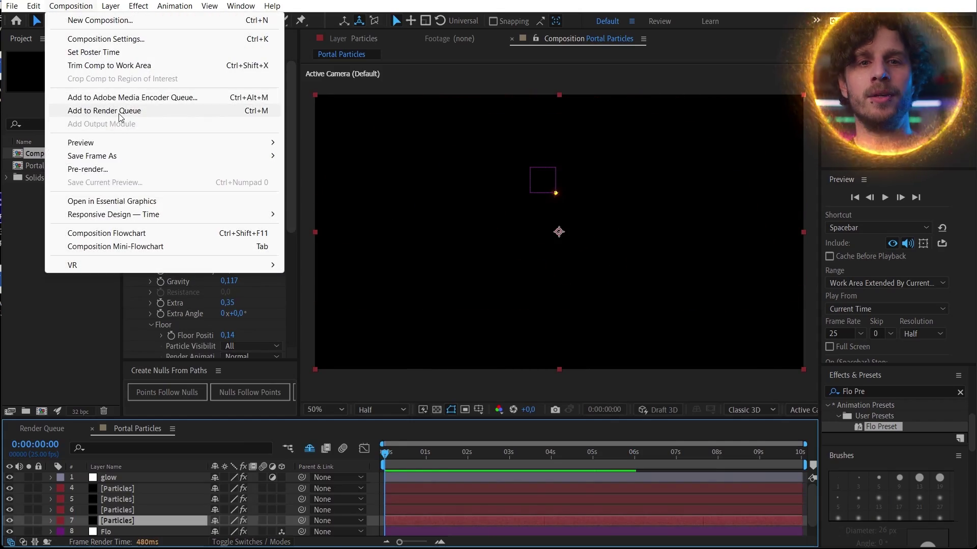
Queue Portal Particles with the High Quality with Alpha output module and render it.
left_click(118, 112)
left_click(88, 506)
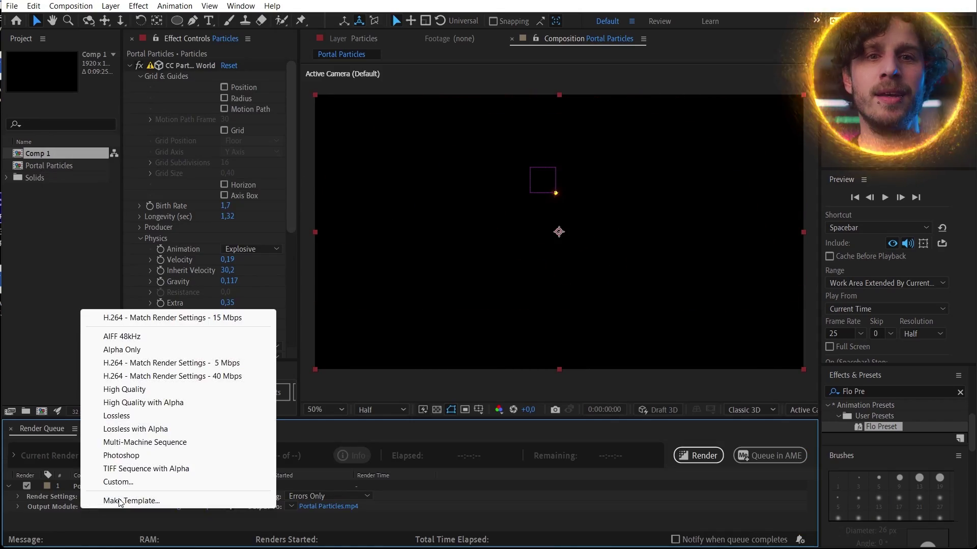
left_click(195, 407)
left_click(698, 456)
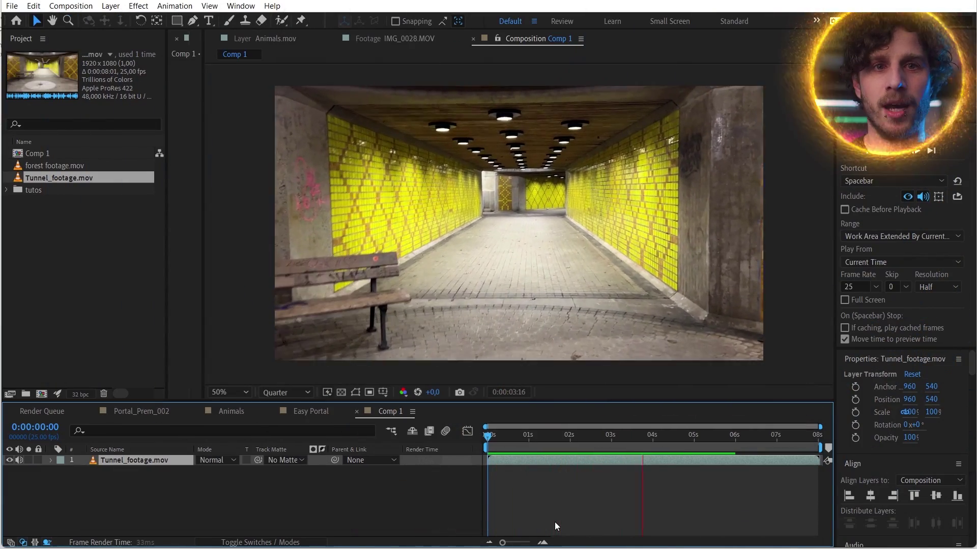
Camera-track the tunnel footage, then create a solid and camera from floor track points about three seconds in.
right_click(506, 460)
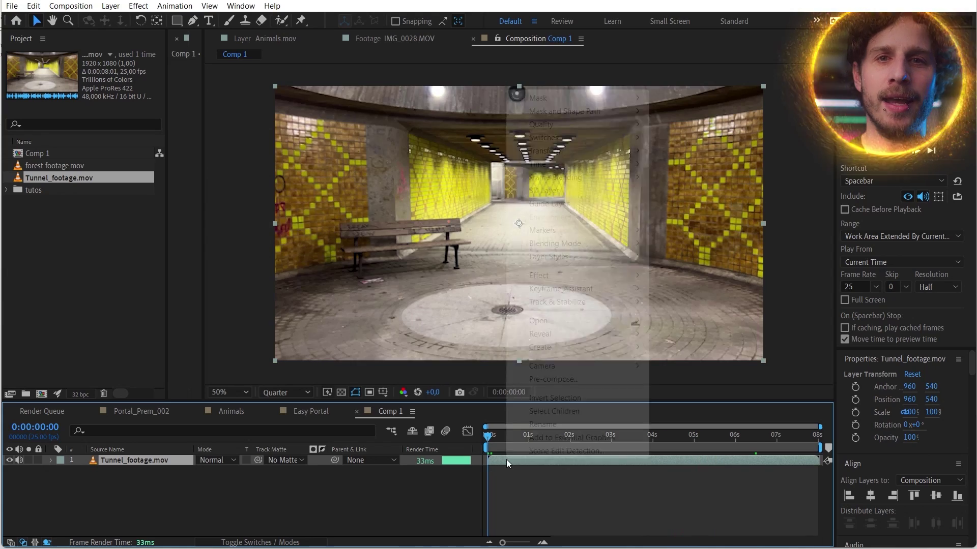
mouse_move(585, 302)
left_click(728, 303)
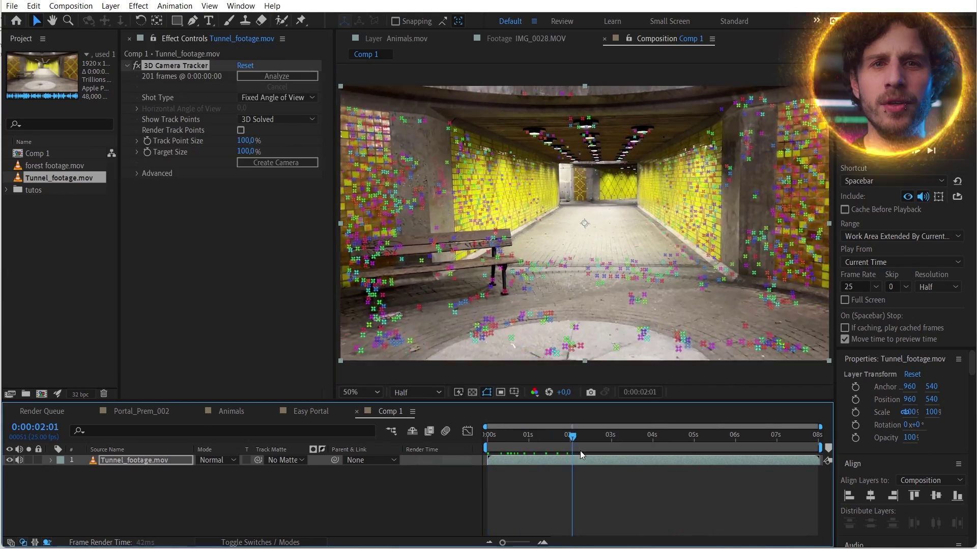
left_click_drag(579, 451, 620, 460)
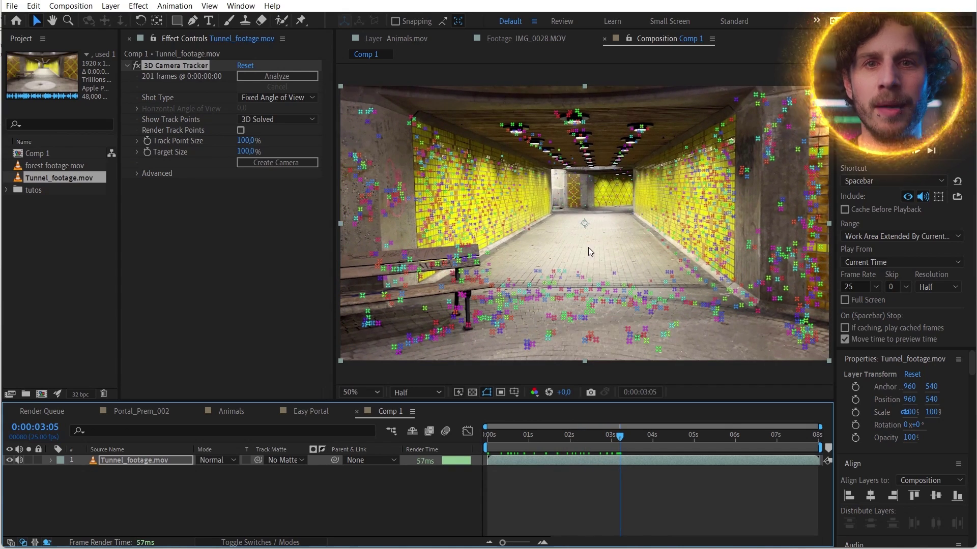
left_click(630, 216)
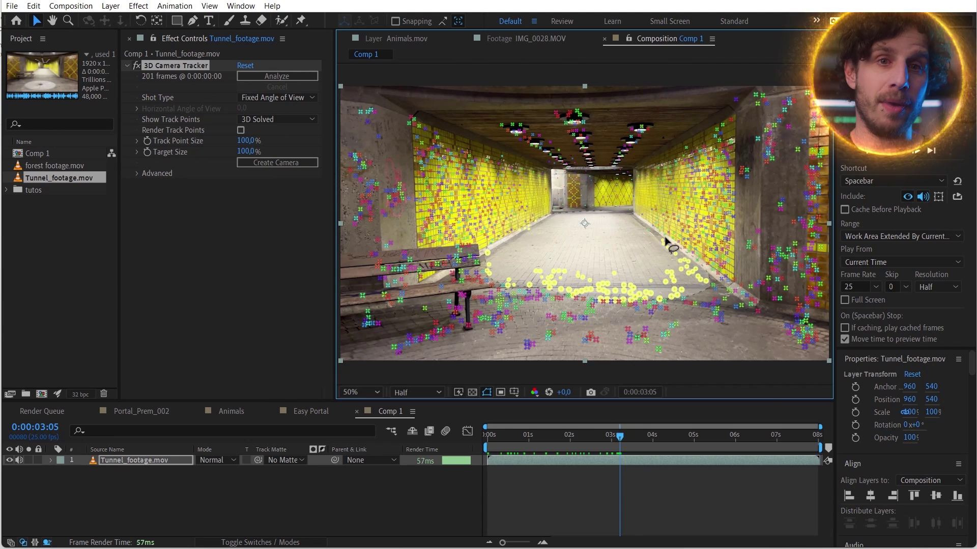
right_click(614, 272)
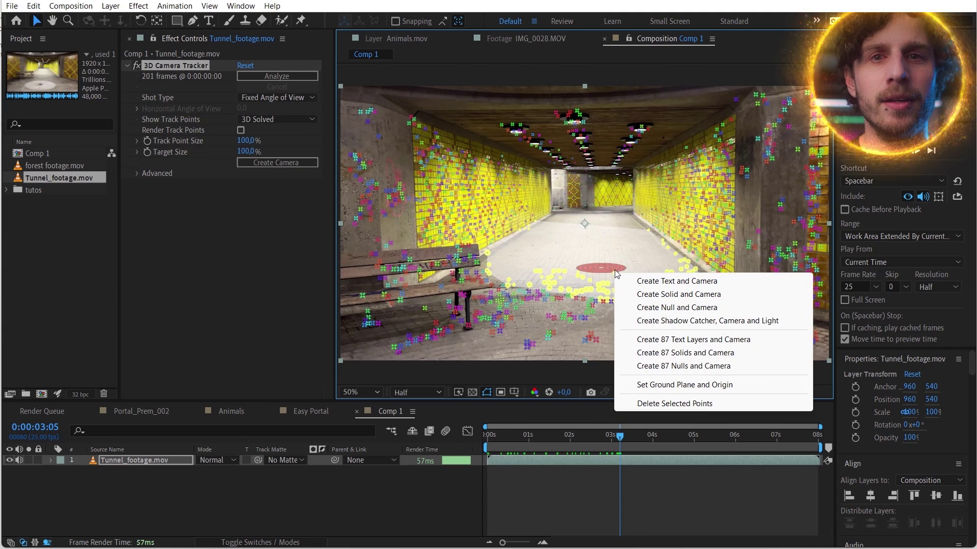
left_click(684, 295)
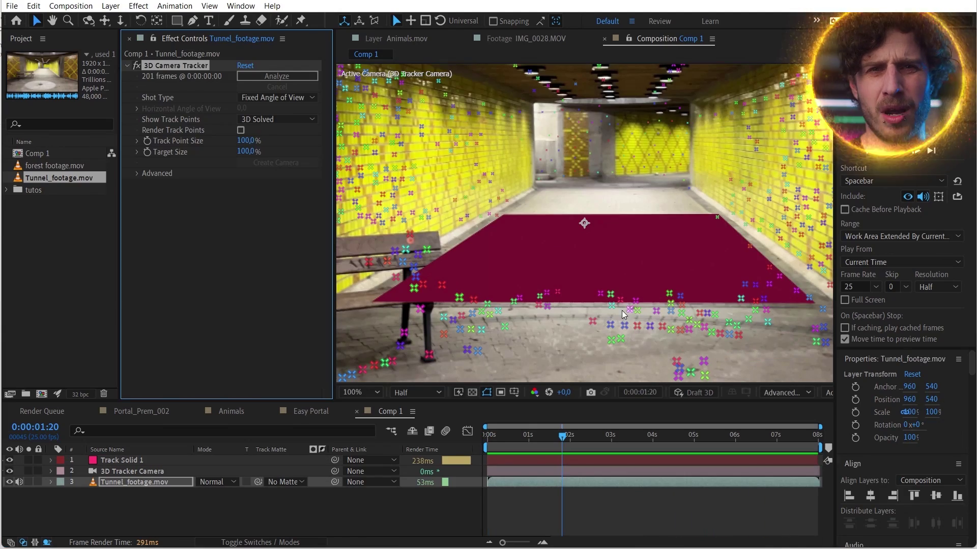
Create a track null from a floor point, rename it 'Reference Null', and begin renaming the solid.
right_click(545, 307)
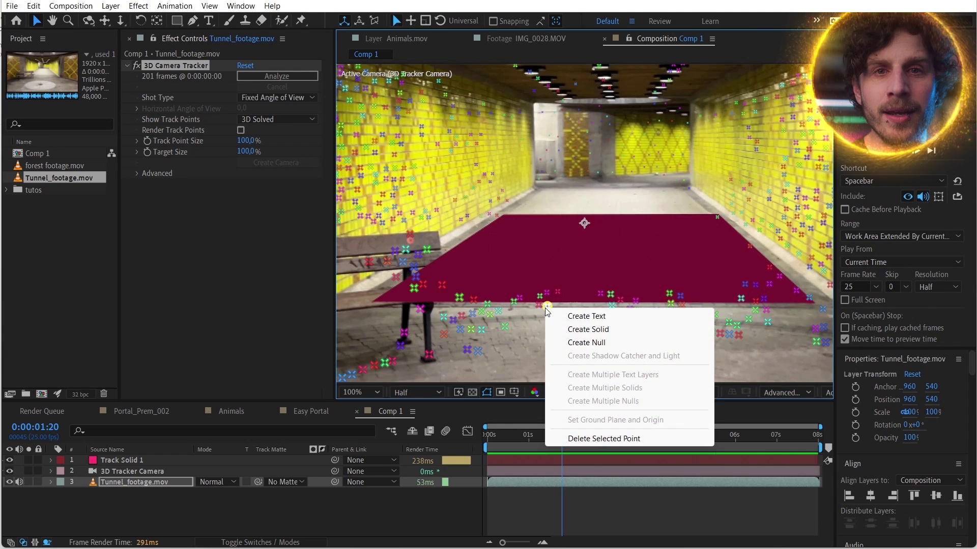
left_click(601, 344)
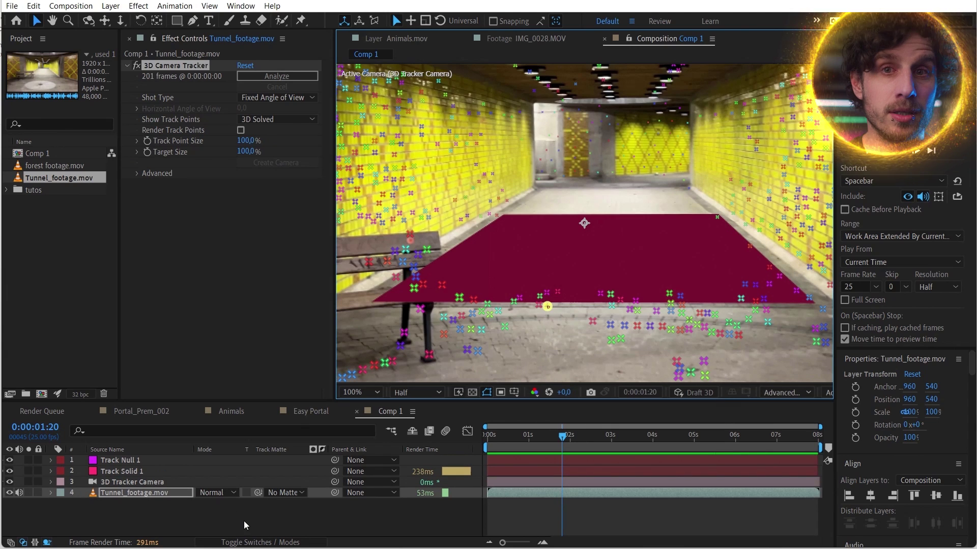
left_click(115, 460)
key("Return")
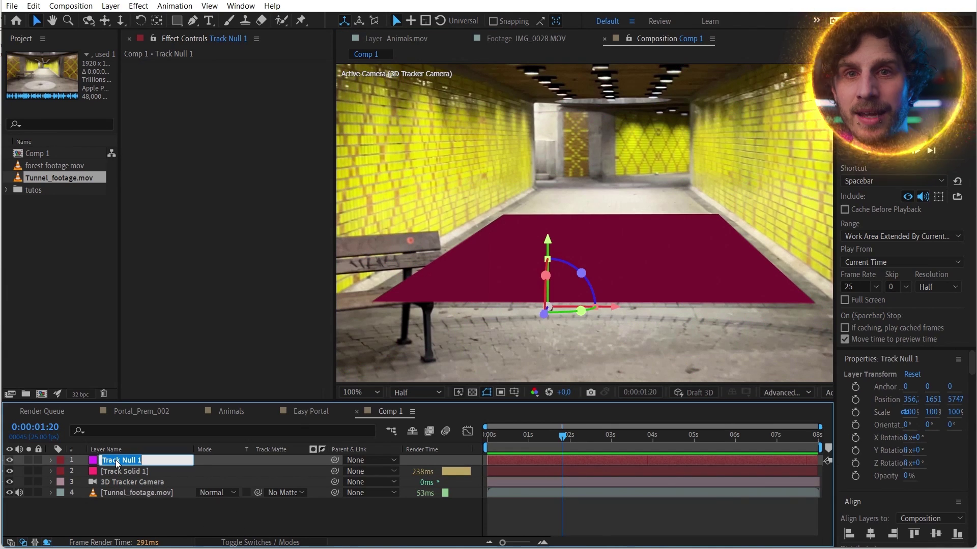
type("Reference Null")
key("Return")
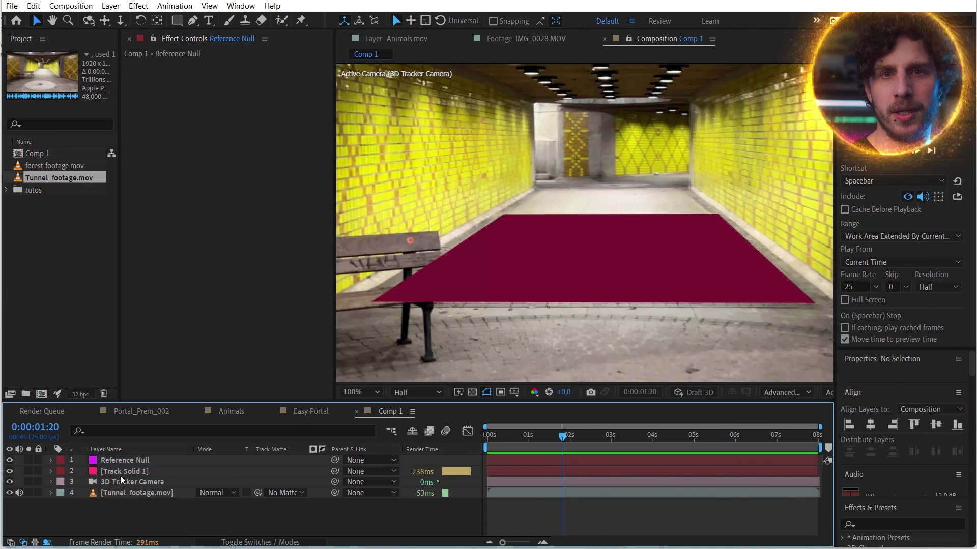
left_click(121, 471)
key("Return")
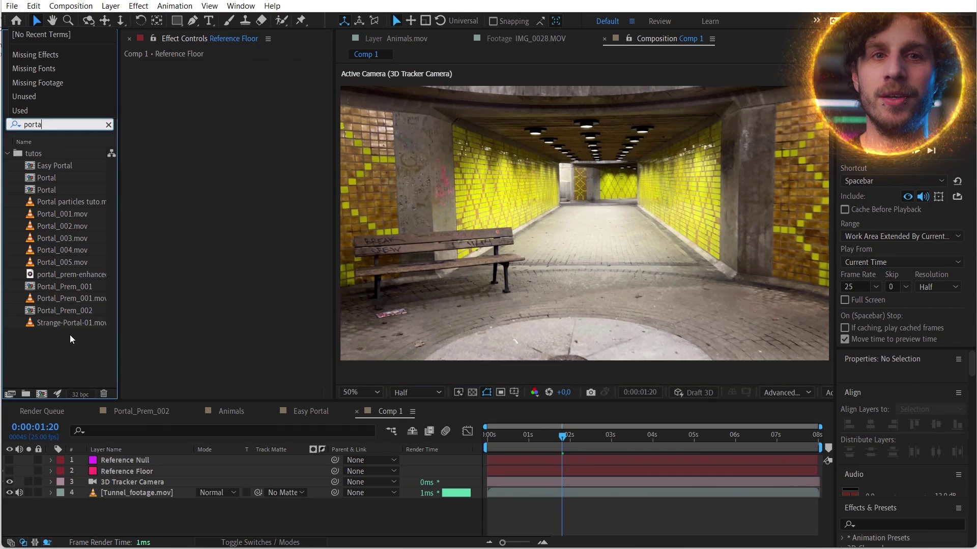
Add Strange-Portal-01.mov at the top of the layer stack and make it a 3D layer.
left_click_drag(71, 322, 86, 430)
left_click_drag(91, 361, 152, 457)
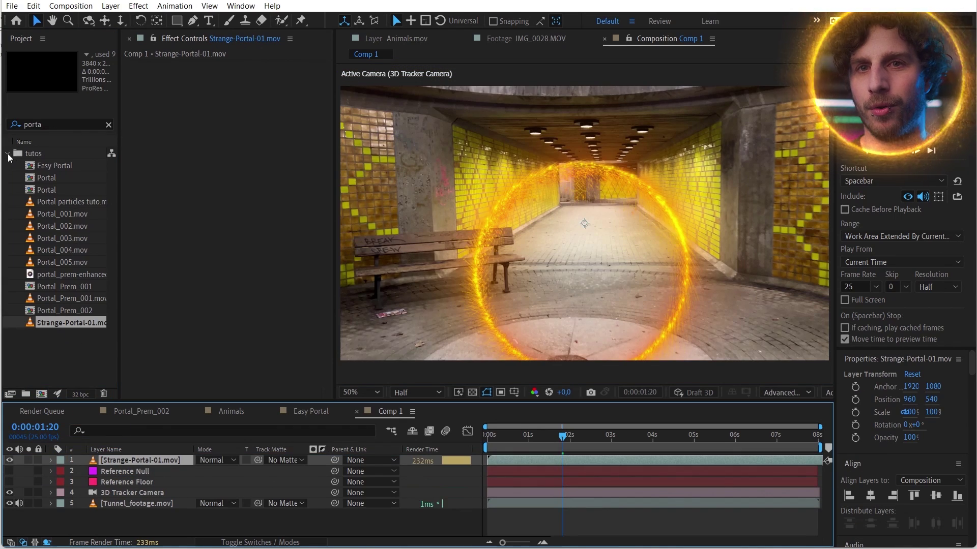
key("F4")
left_click(267, 460)
Paste the Reference Null's depth into the portal's Position and raise the portal slightly.
left_click(126, 472)
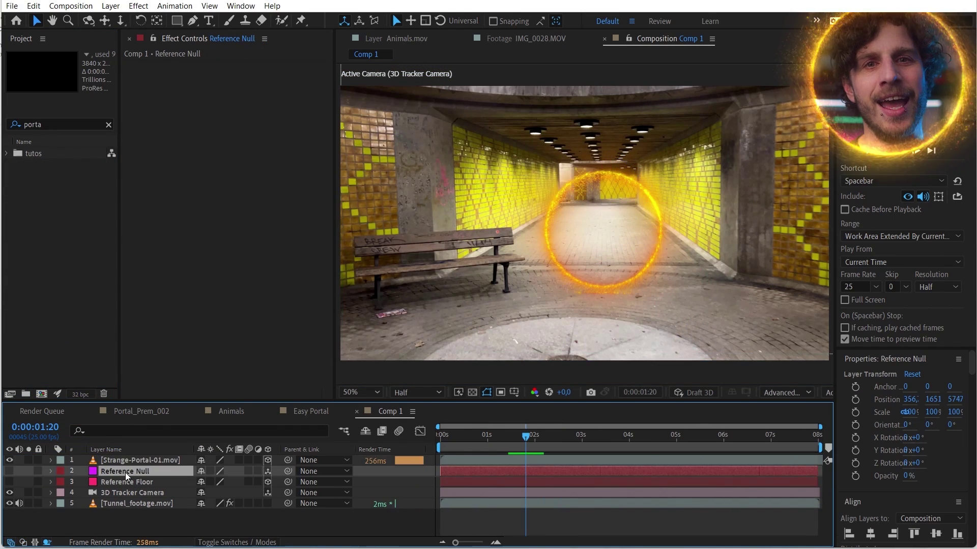
key("p")
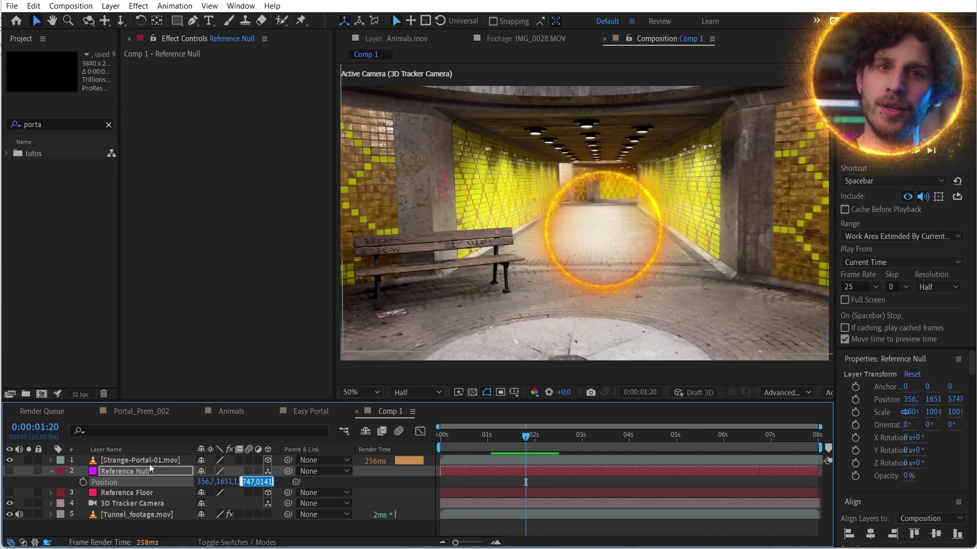
left_click(127, 461)
key("p")
left_click(244, 471)
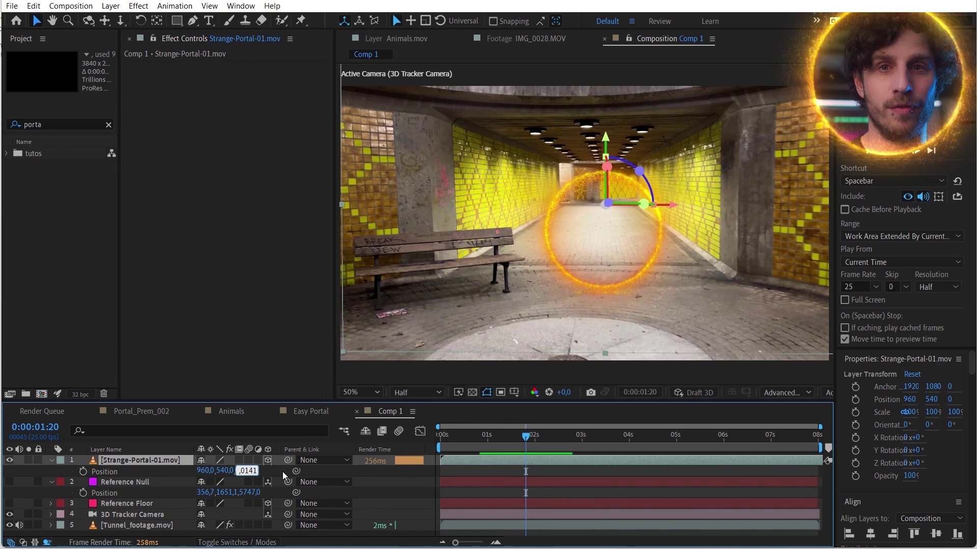
type("5747")
key("Return")
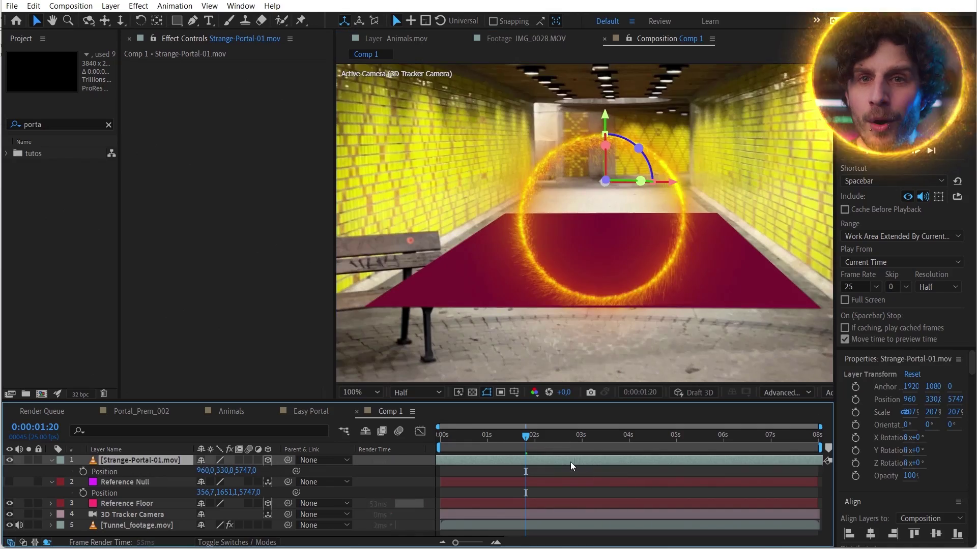
left_click_drag(604, 112, 602, 108)
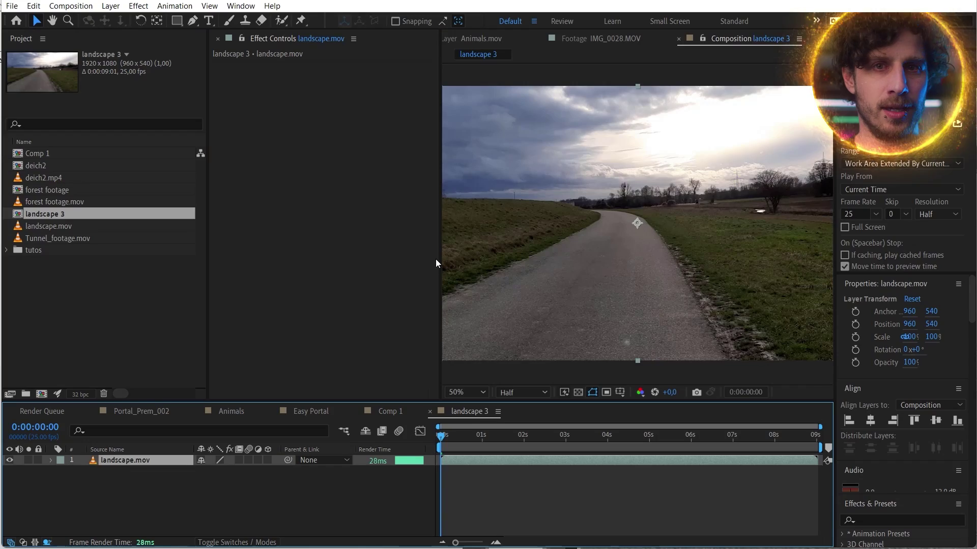
left_click_drag(436, 263, 238, 266)
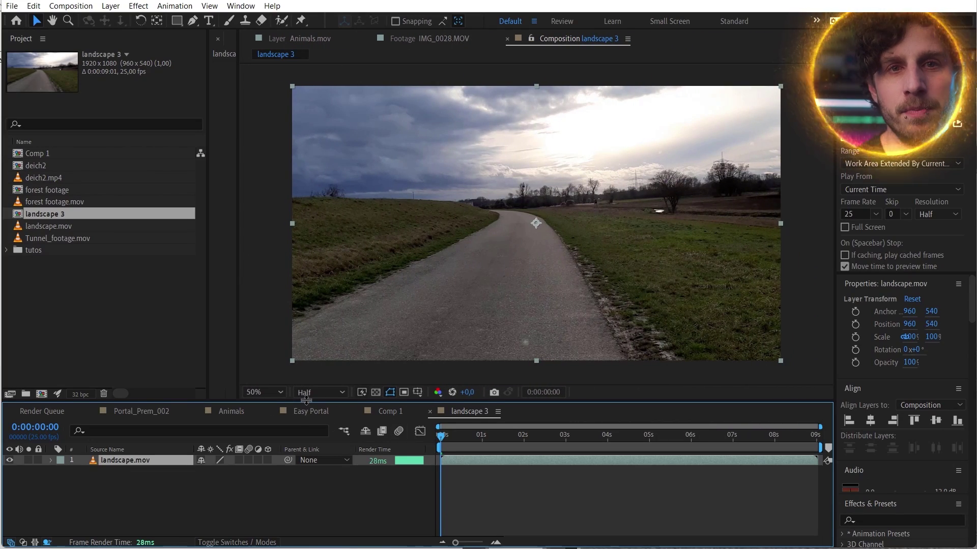
Start a motion track on landscape.mov with the tracker set to Stabilize Motion.
left_click_drag(306, 400, 305, 433)
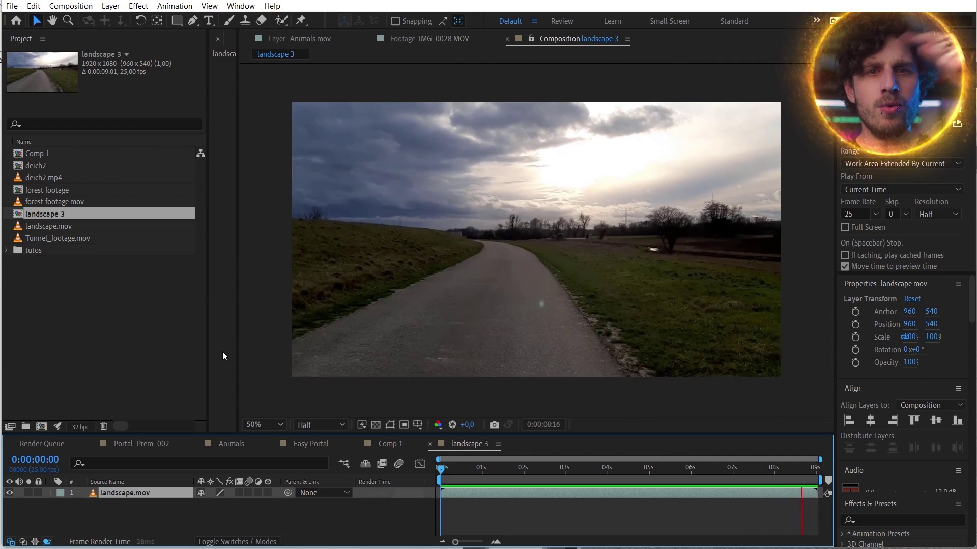
left_click(492, 308)
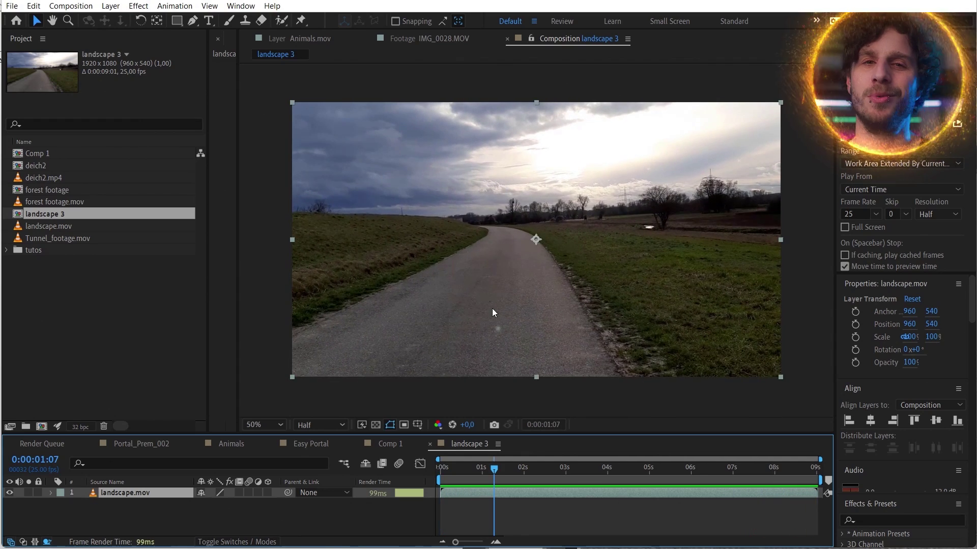
right_click(494, 492)
mouse_move(534, 295)
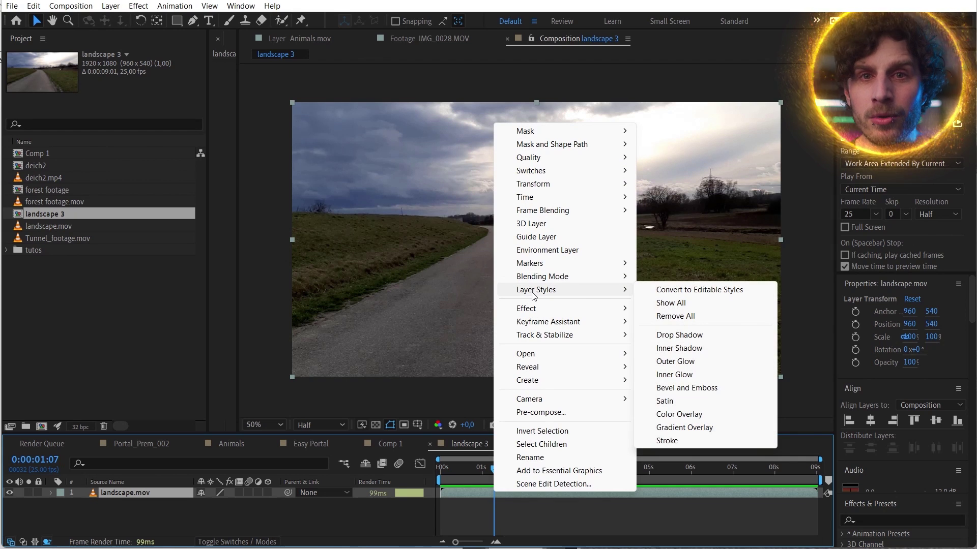
mouse_move(574, 339)
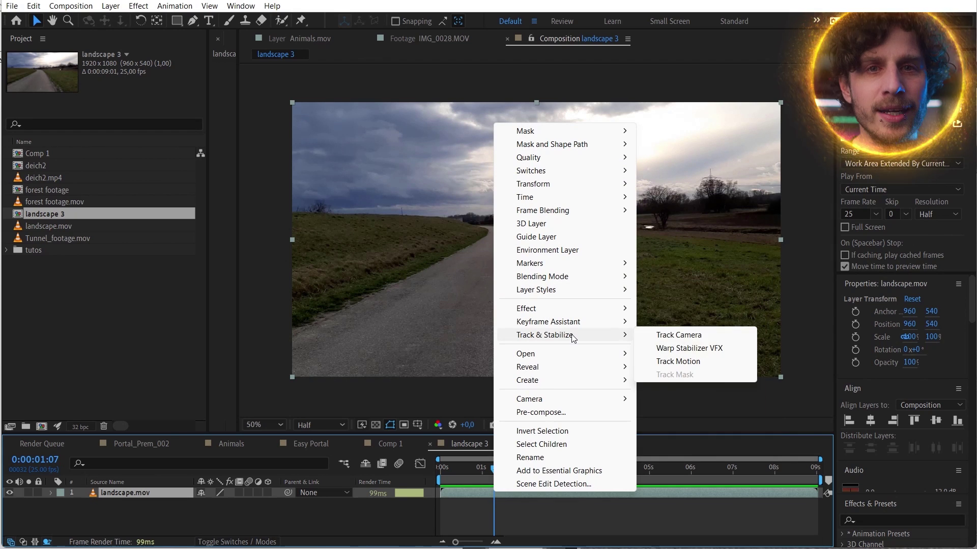
left_click(688, 363)
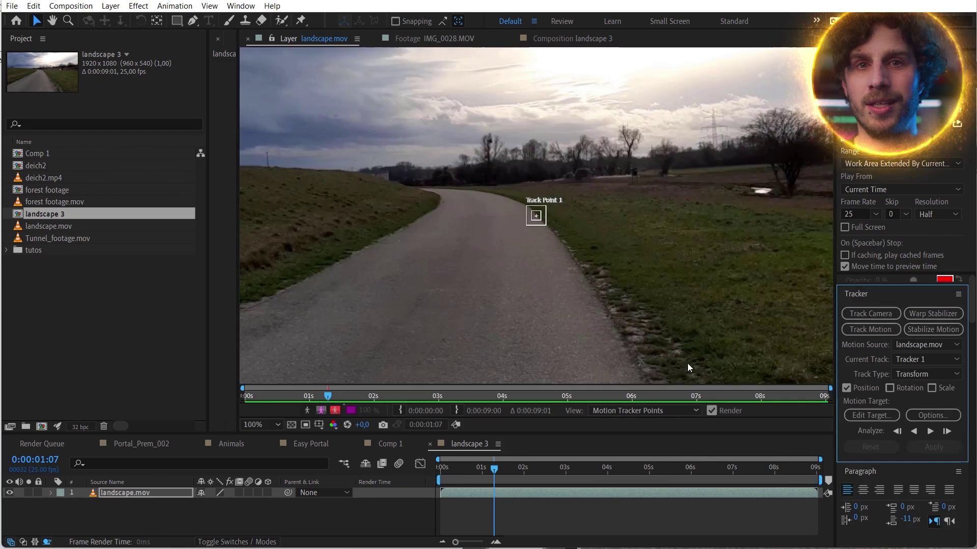
left_click(950, 330)
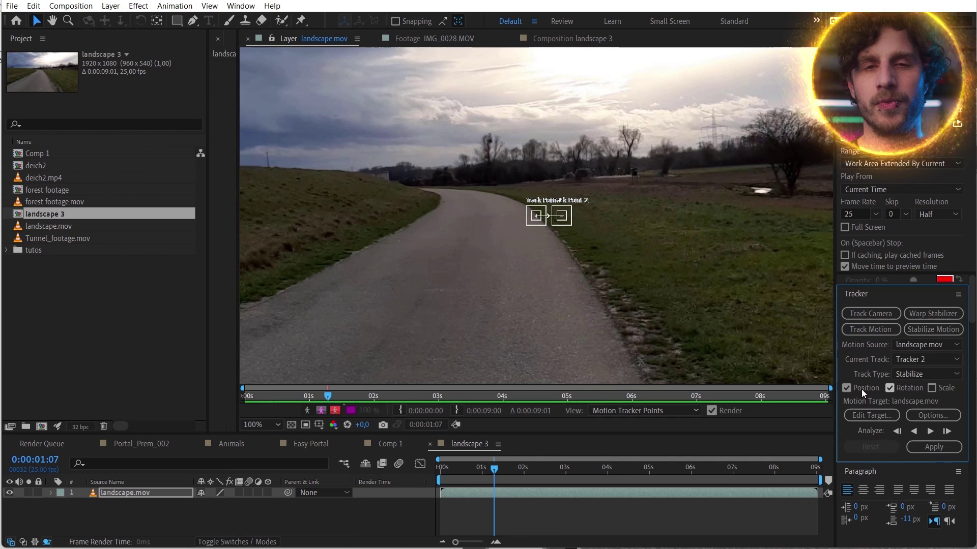
Place both track points on the horizon, analyze forward, and apply the stabilization.
key("period")
key("comma")
left_click_drag(617, 245, 704, 155)
left_click_drag(460, 346, 708, 301)
left_click_drag(628, 278, 244, 245)
key("comma")
left_click(930, 431)
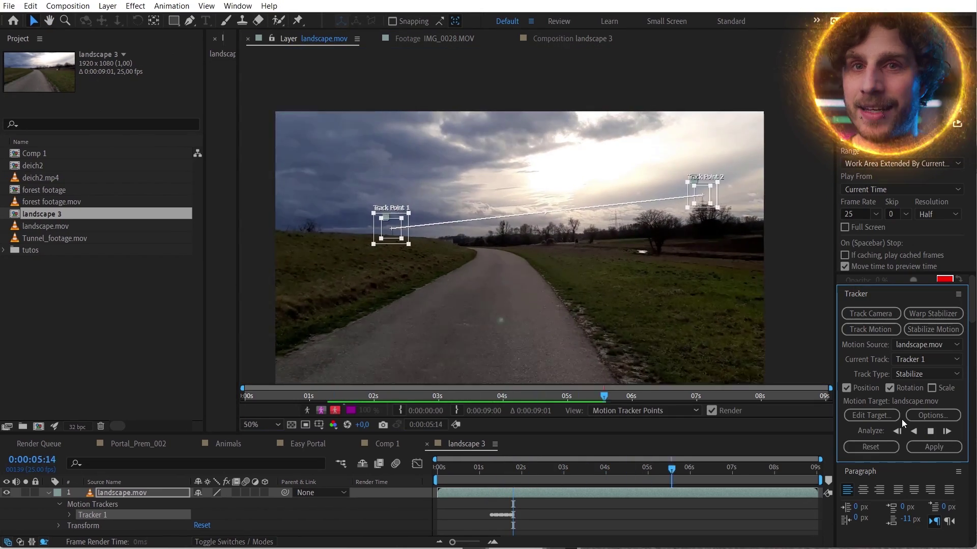
left_click(928, 447)
left_click(464, 315)
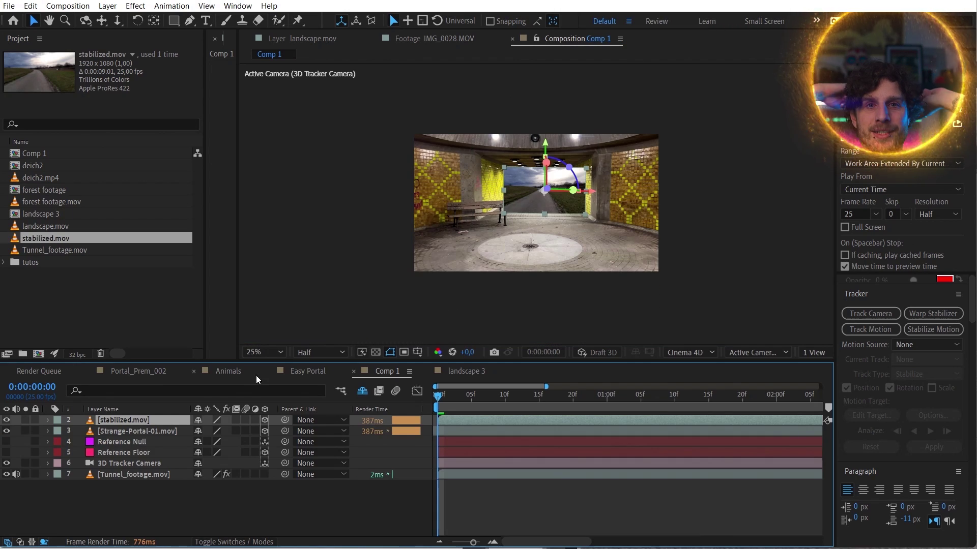
Set stabilized.mov's Position Z to 23240 and its Opacity to 65%.
key("p")
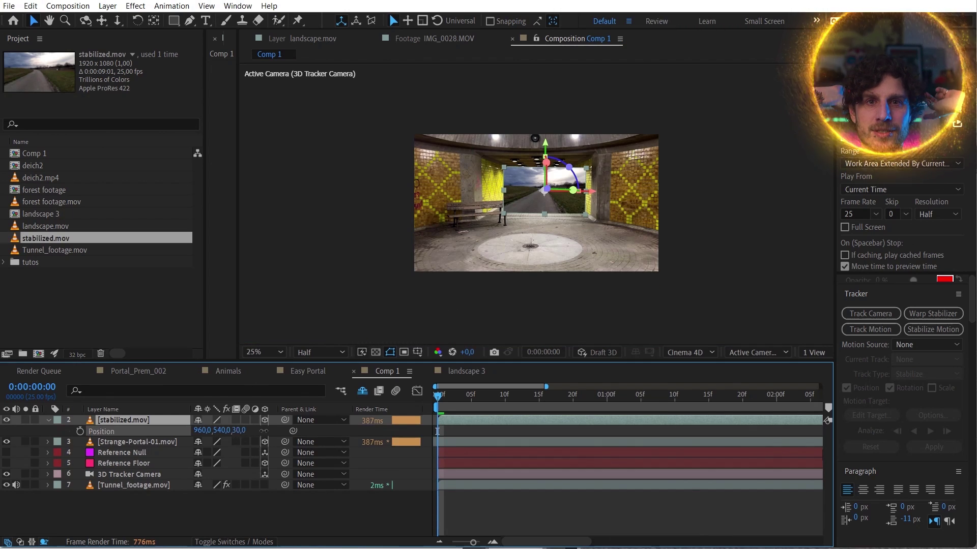
left_click_drag(243, 433, 553, 188)
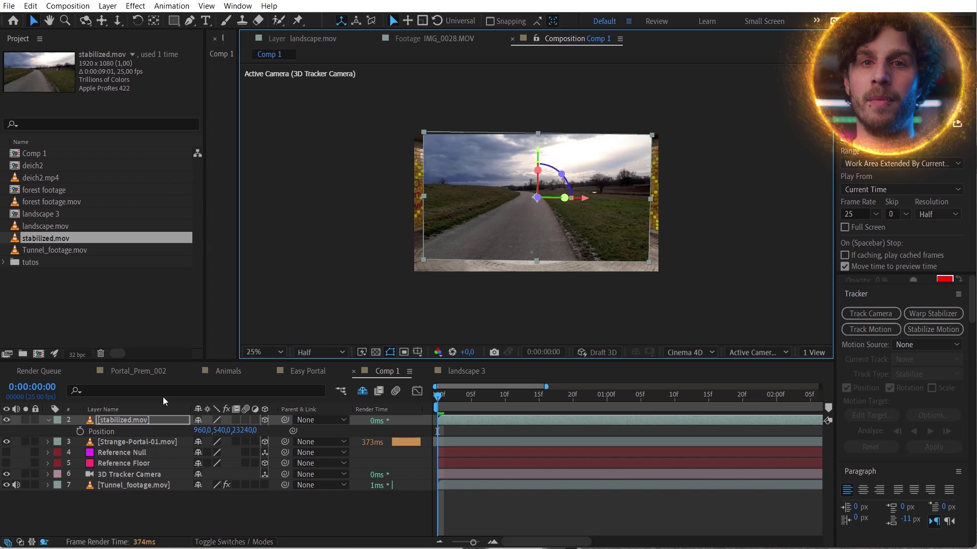
key("t")
left_click_drag(202, 437, 180, 436)
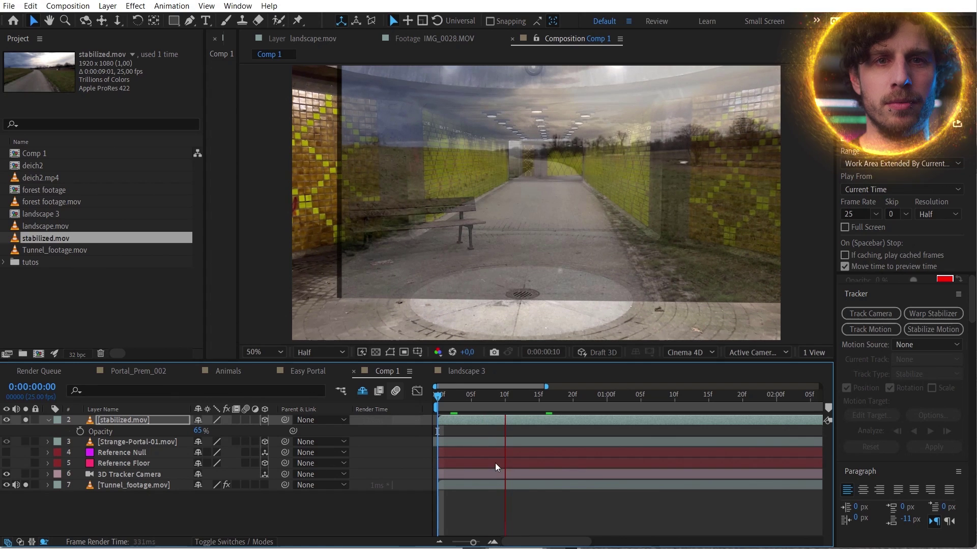
Enlarge the Matte solid around the portal, starting from the beginning of the timeline.
left_click(436, 399)
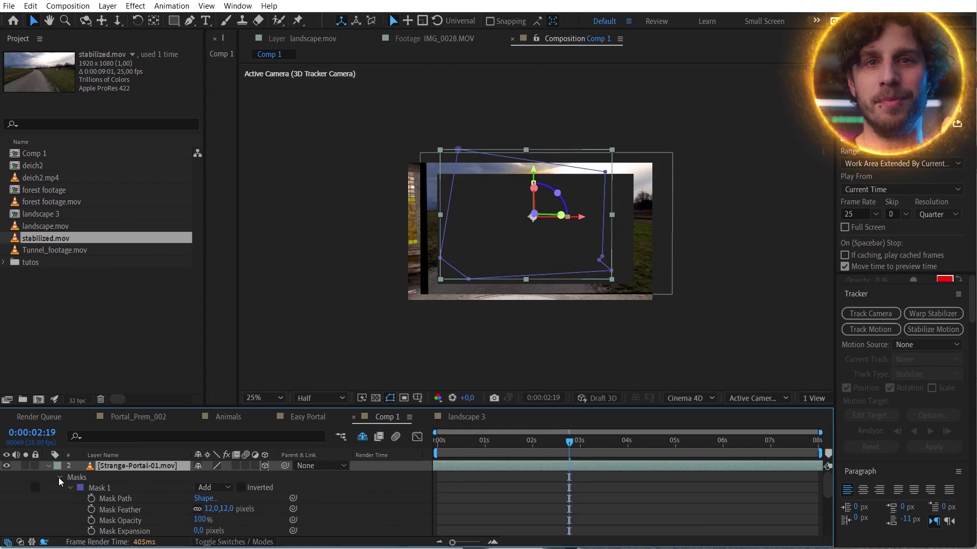
left_click(59, 478)
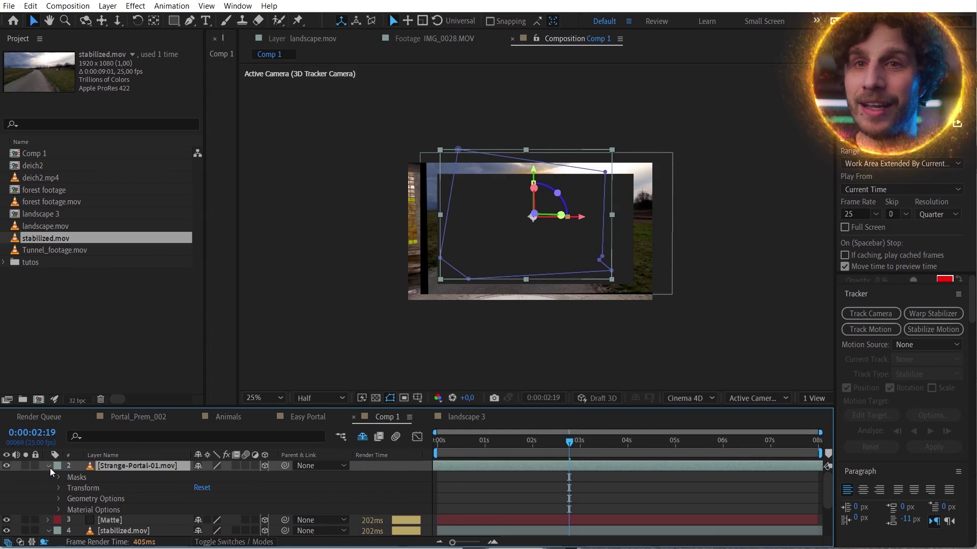
left_click(81, 489)
key("u")
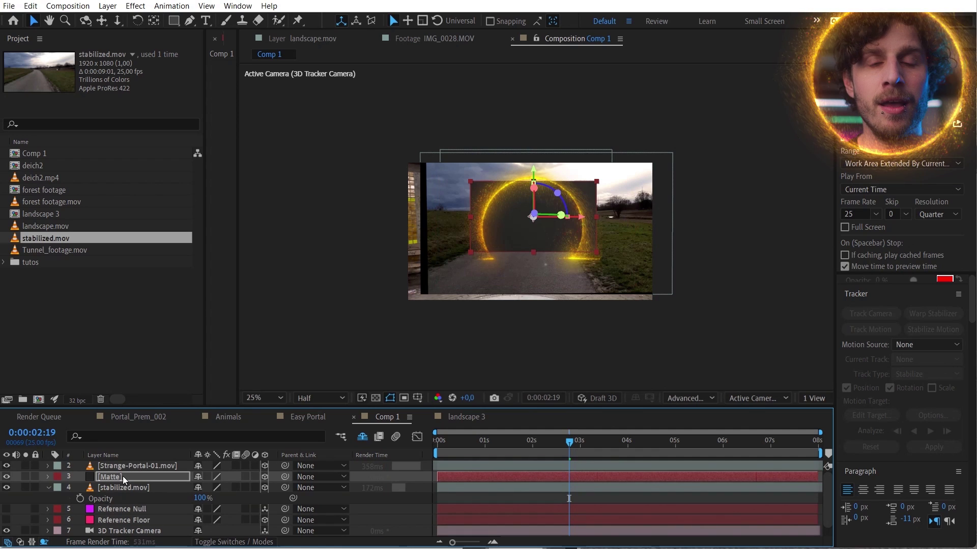
left_click(123, 476)
left_click_drag(598, 183, 634, 154)
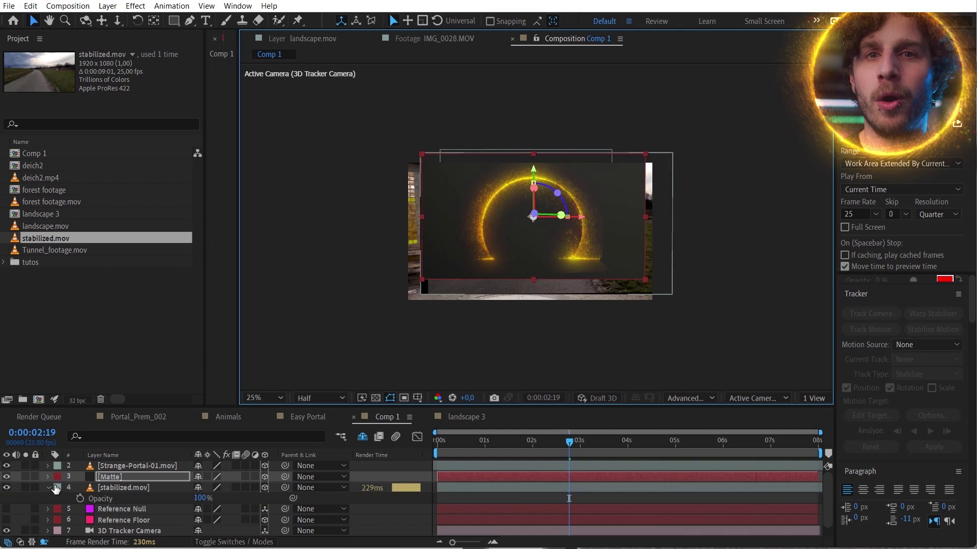
Draw a circular mask and a rounded road mask on Matte, then use Matte as the landscape's track matte.
key("period")
key("period")
key("q")
left_click_drag(428, 130, 629, 330)
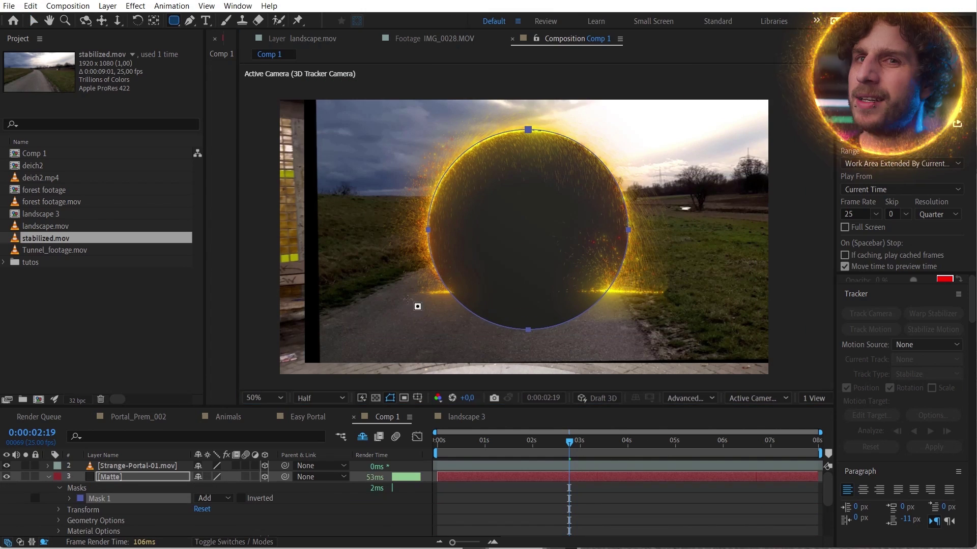
left_click_drag(383, 291, 740, 349)
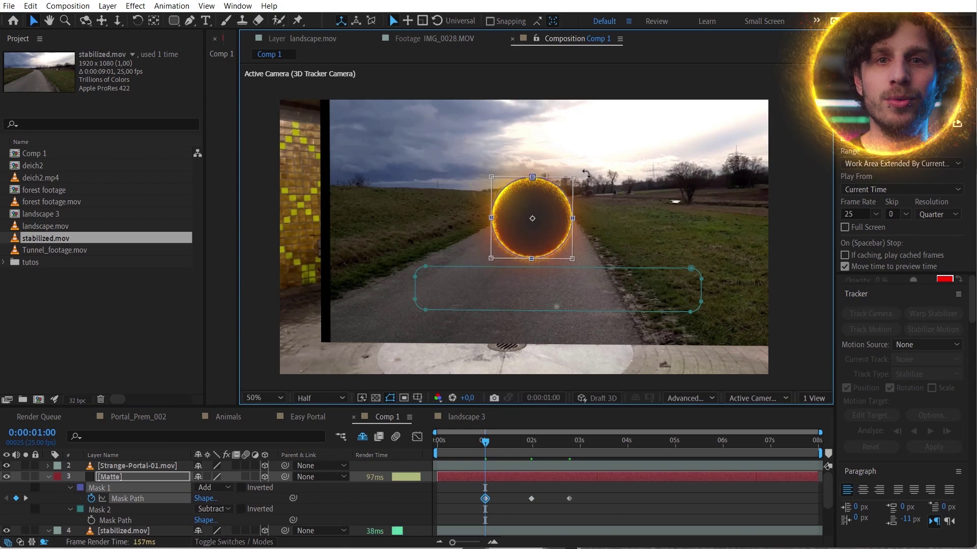
key("period")
key("period")
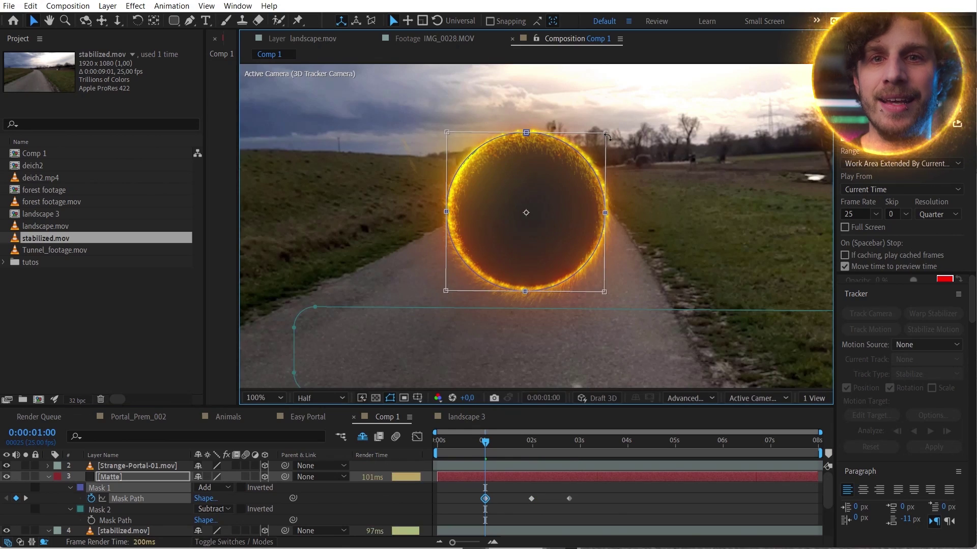
key("space")
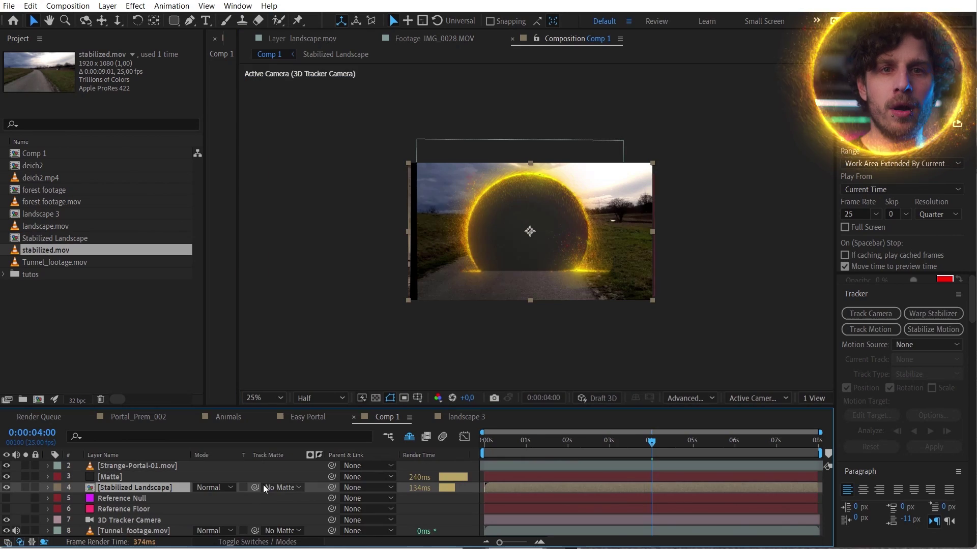
left_click_drag(256, 486, 100, 478)
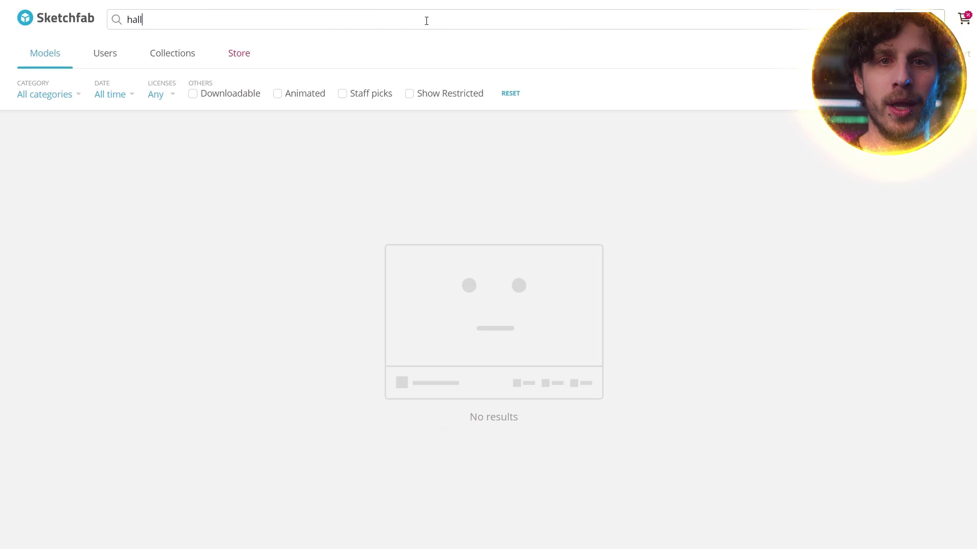
Search for hallway models and open the sci-fi hallway model page to inspect it.
type("way")
key("Return")
scroll(749, 444, "down", 2)
left_click(834, 300)
left_click_drag(436, 327, 534, 331)
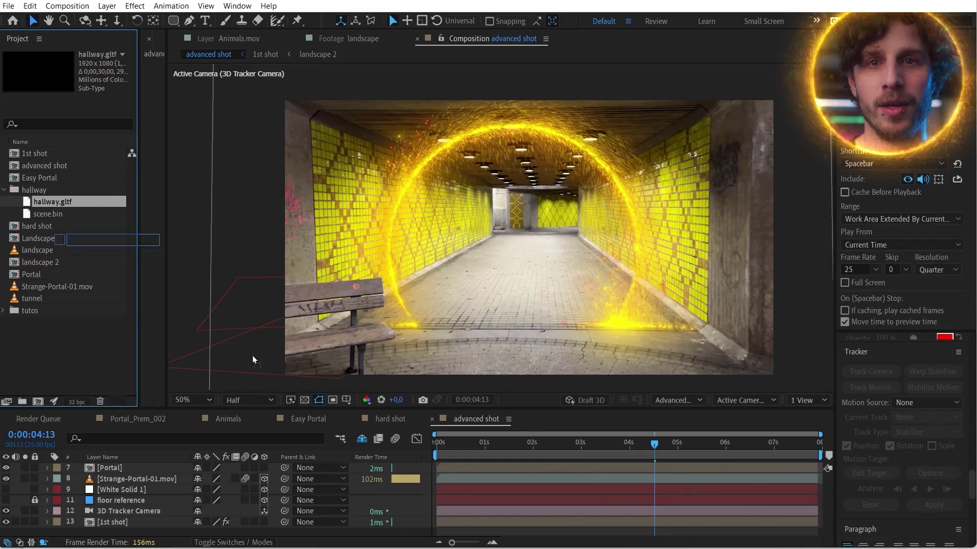
Drag the hallway.gltf model into the tunnel and push it deeper behind the portal.
key("Return")
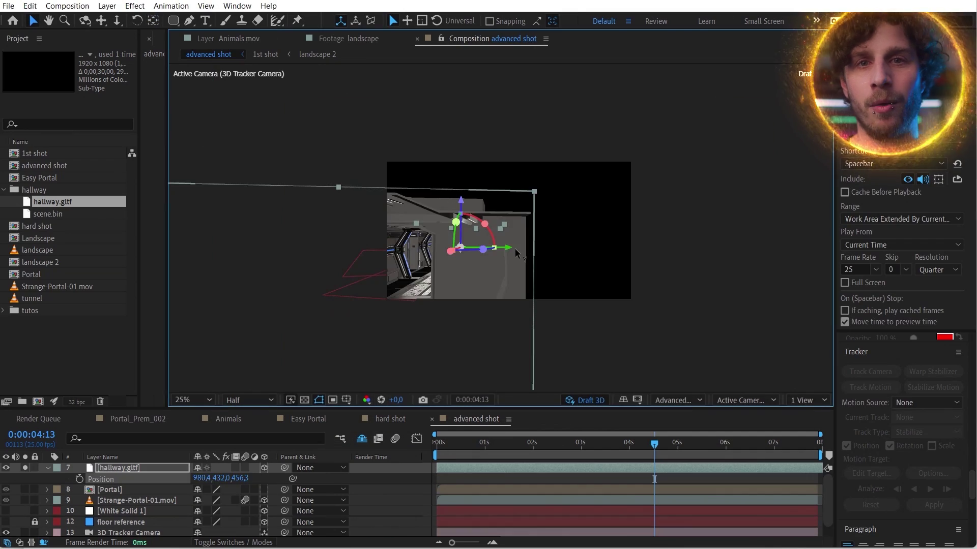
left_click_drag(516, 253, 549, 233)
key("period")
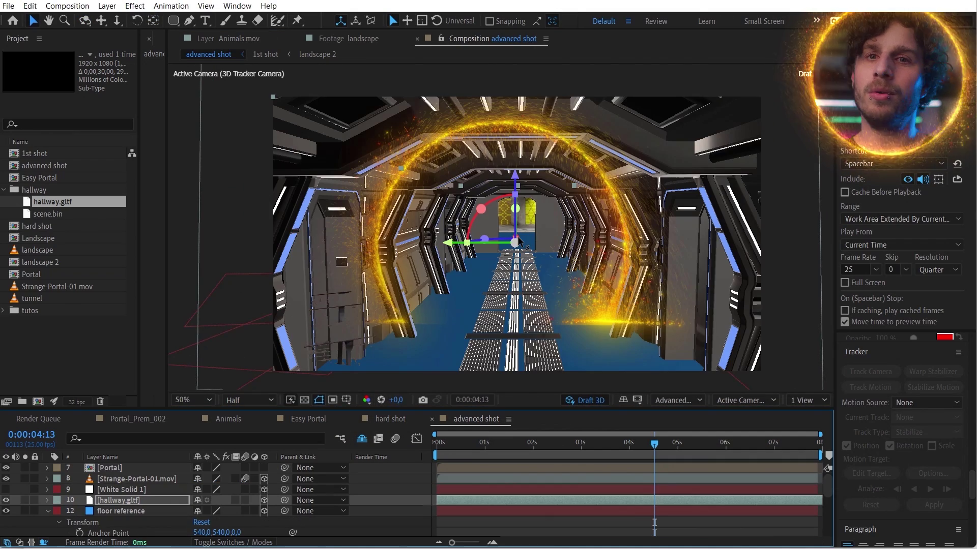
left_click_drag(519, 243, 521, 229)
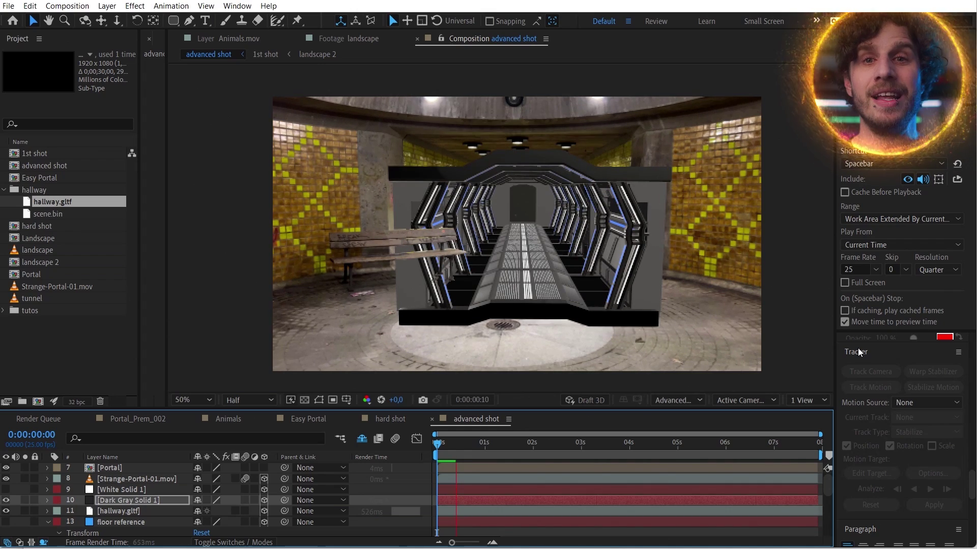
Create a new light layer of type Environment.
left_click(107, 6)
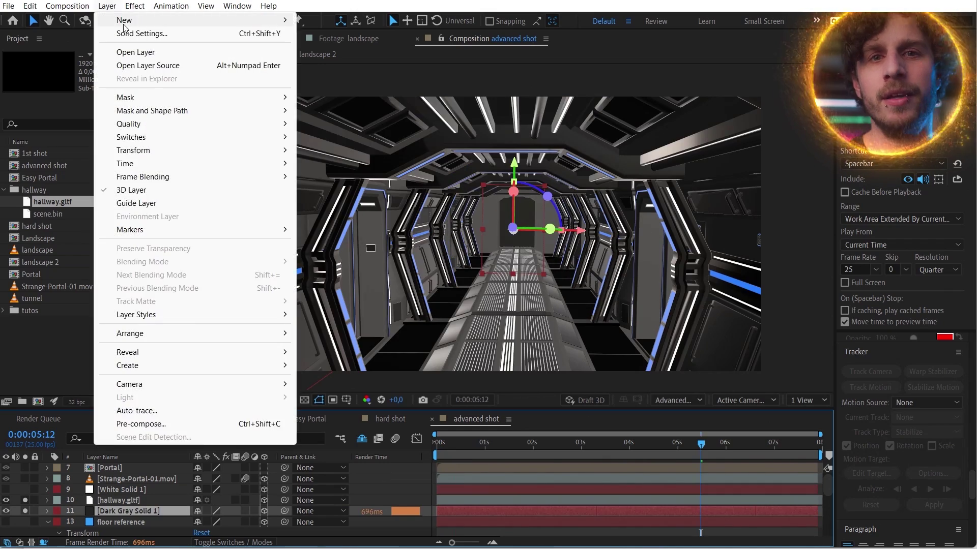
left_click(356, 47)
left_click(501, 181)
left_click(499, 253)
left_click(480, 453)
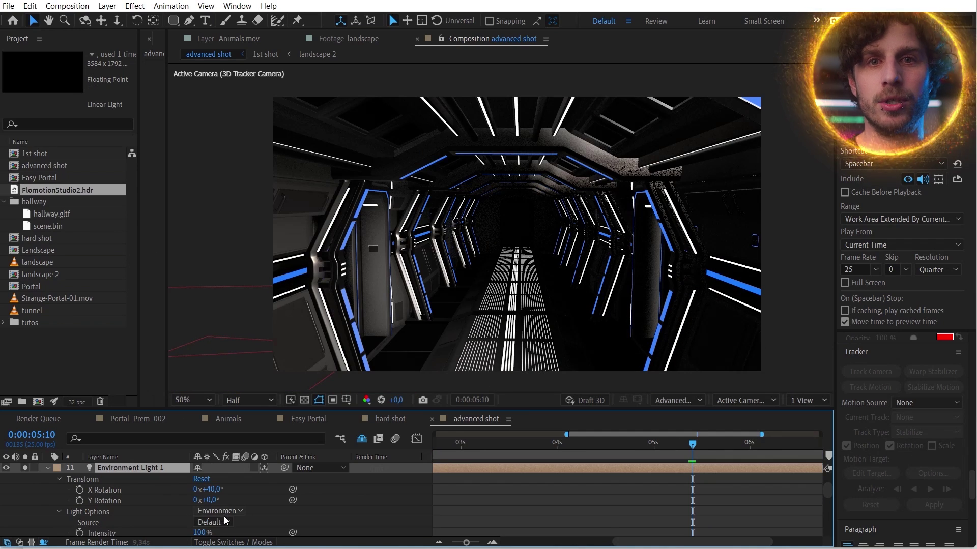
Set the light's source to FlomotionStudio2.hdr and raise its intensity to 415%.
left_click(212, 522)
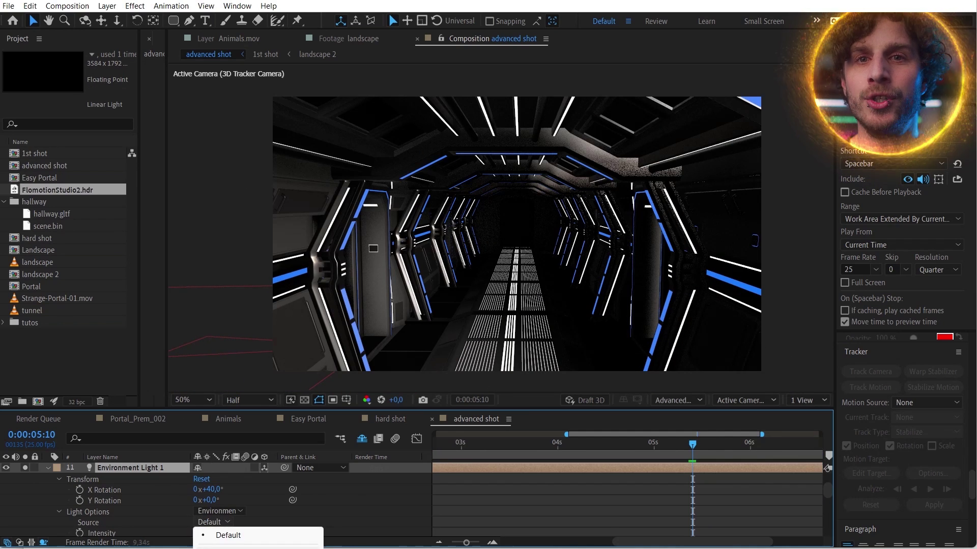
left_click(239, 546)
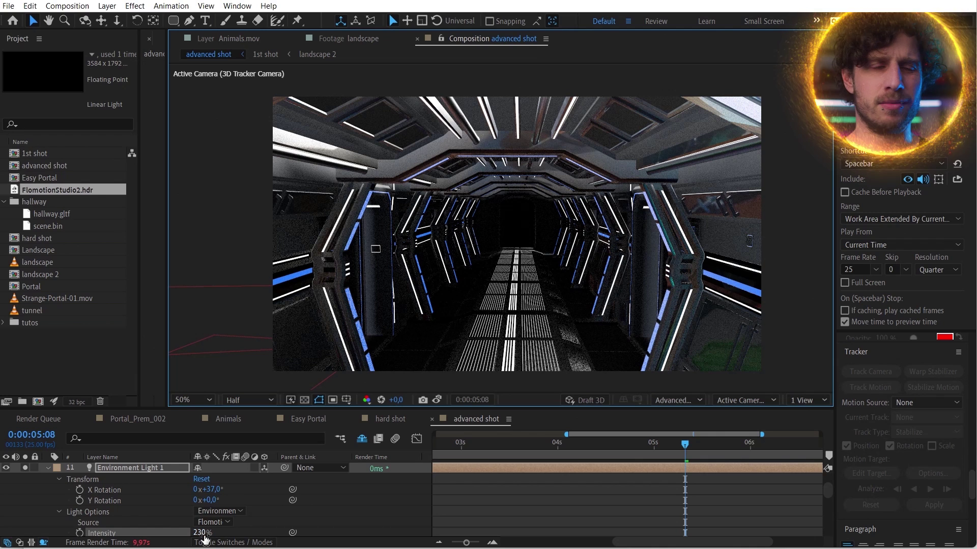
left_click_drag(204, 538, 211, 535)
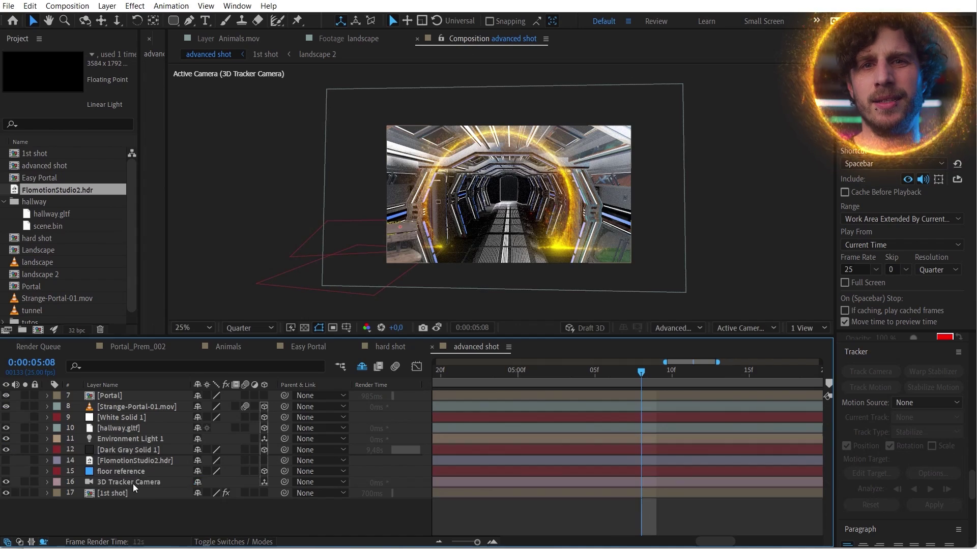
left_click(133, 484, "ctrl")
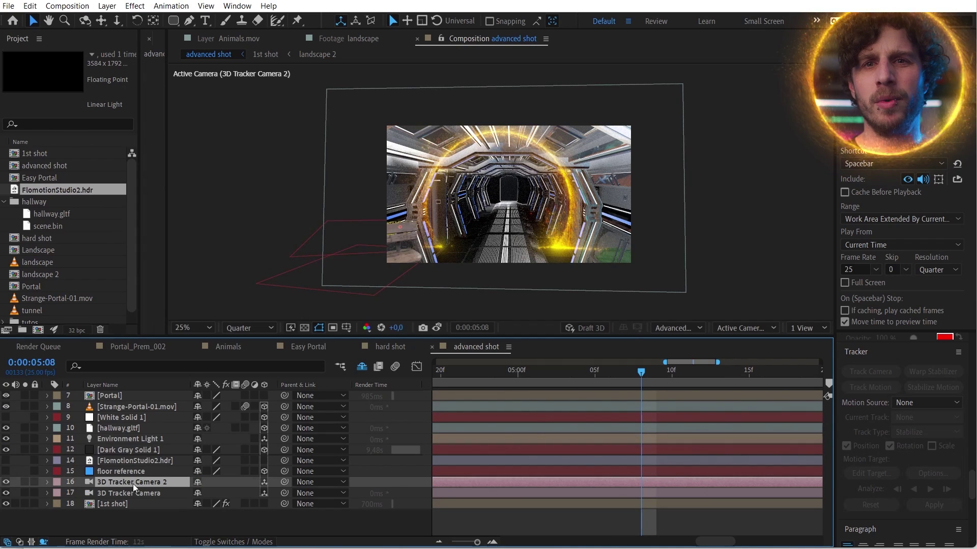
Precompose the Tracker Camera 2, HDR, hallway and light layers into 'Hallway 3D'.
left_click(127, 460, "ctrl")
left_click(123, 429, "ctrl")
key("ctrl+shift+c")
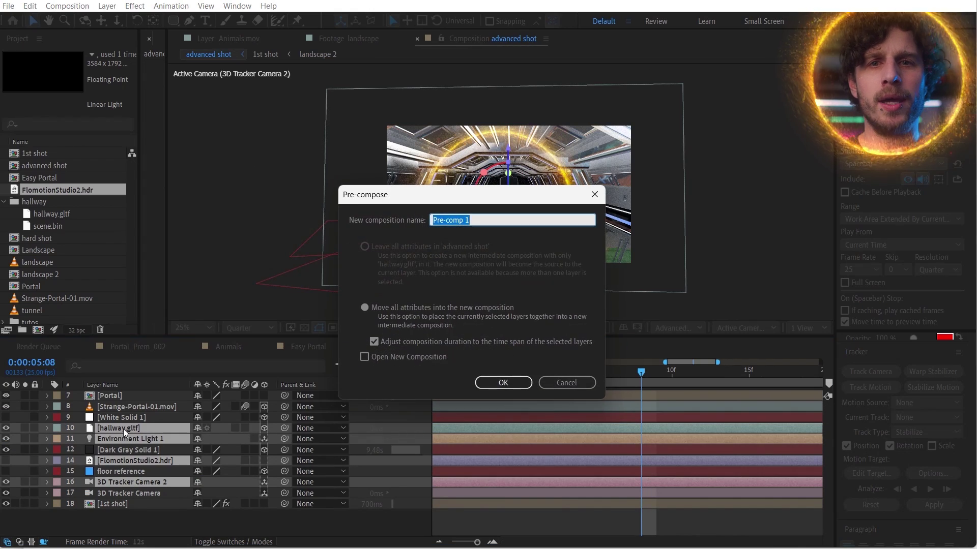
type("Hallway 3D")
key("Return")
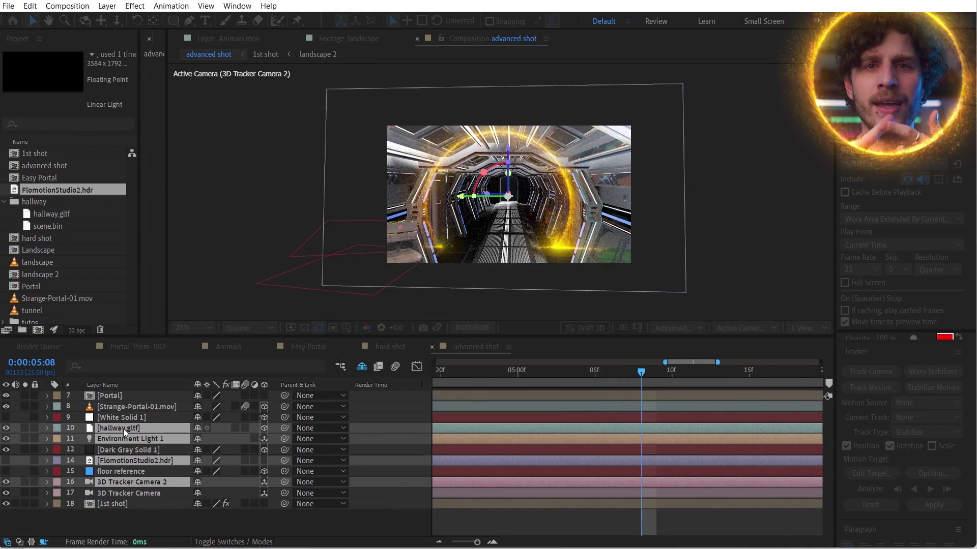